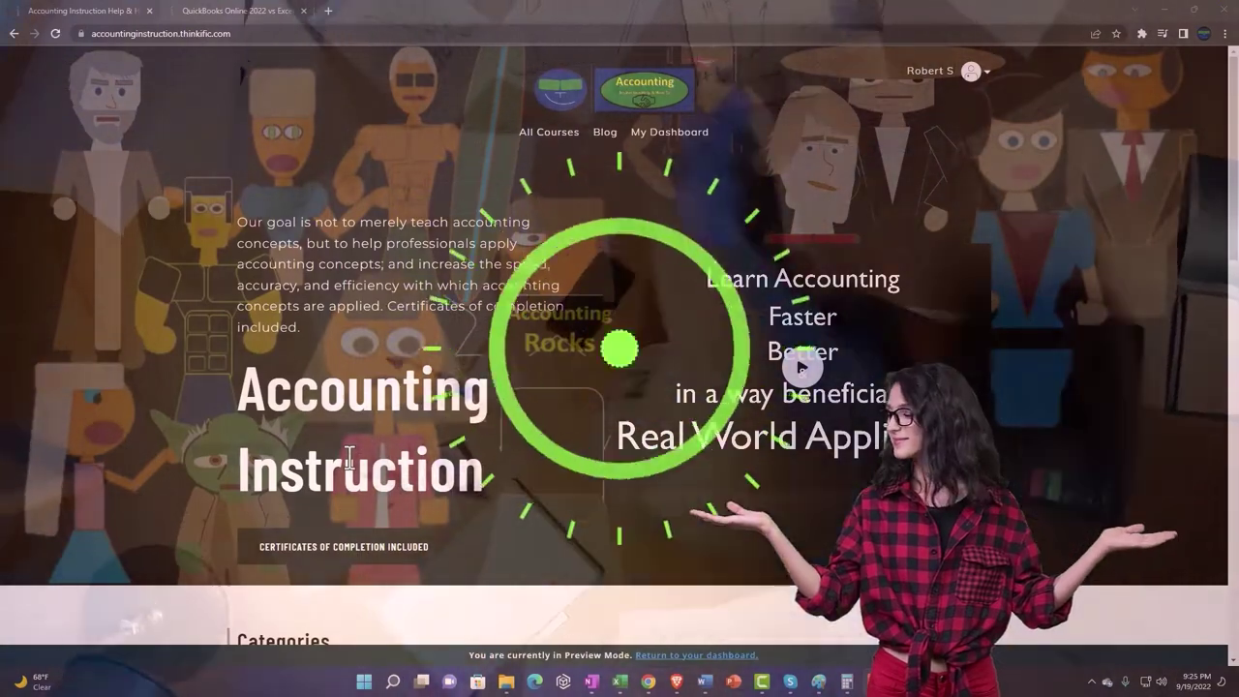
Look through the course categories on the Accounting Instruction site and the section list of the QuickBooks Online 2022 course.
{"action": "scroll", "coordinate": [170, 526], "scroll_direction": "down", "scroll_amount": 7}
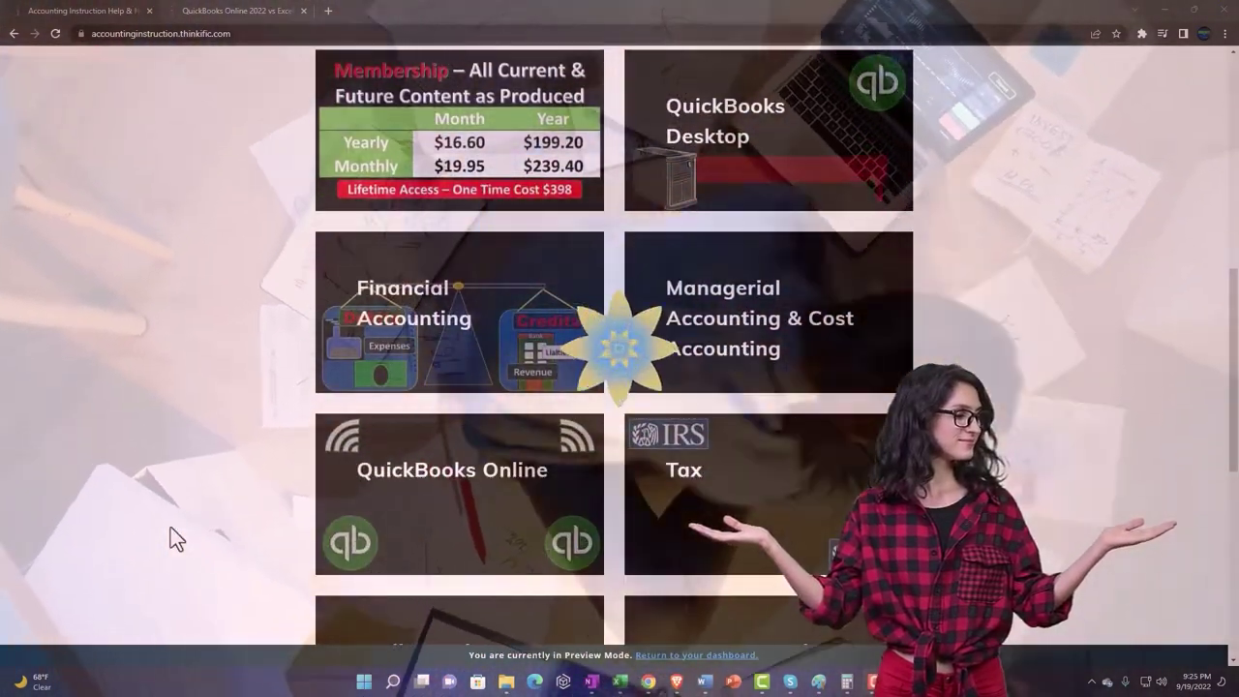
{"action": "scroll", "coordinate": [171, 527], "scroll_direction": "down", "scroll_amount": 5}
{"action": "scroll", "coordinate": [170, 526], "scroll_direction": "down", "scroll_amount": 1}
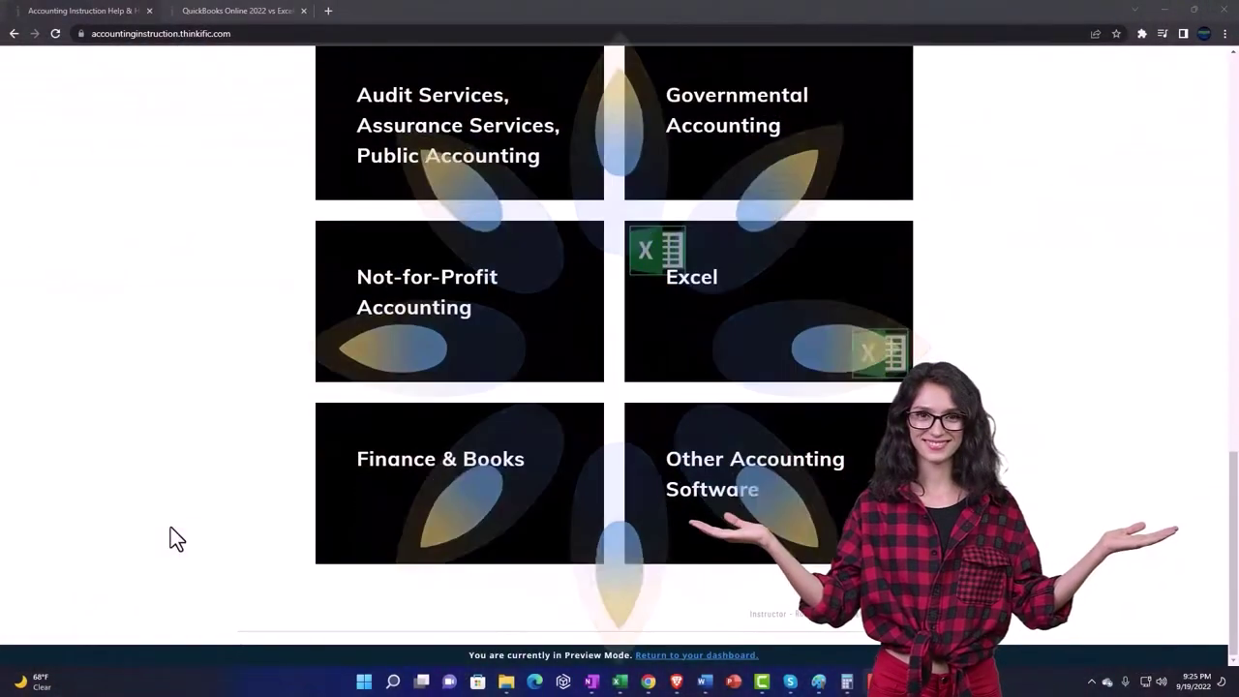
{"action": "left_click", "coordinate": [220, 14]}
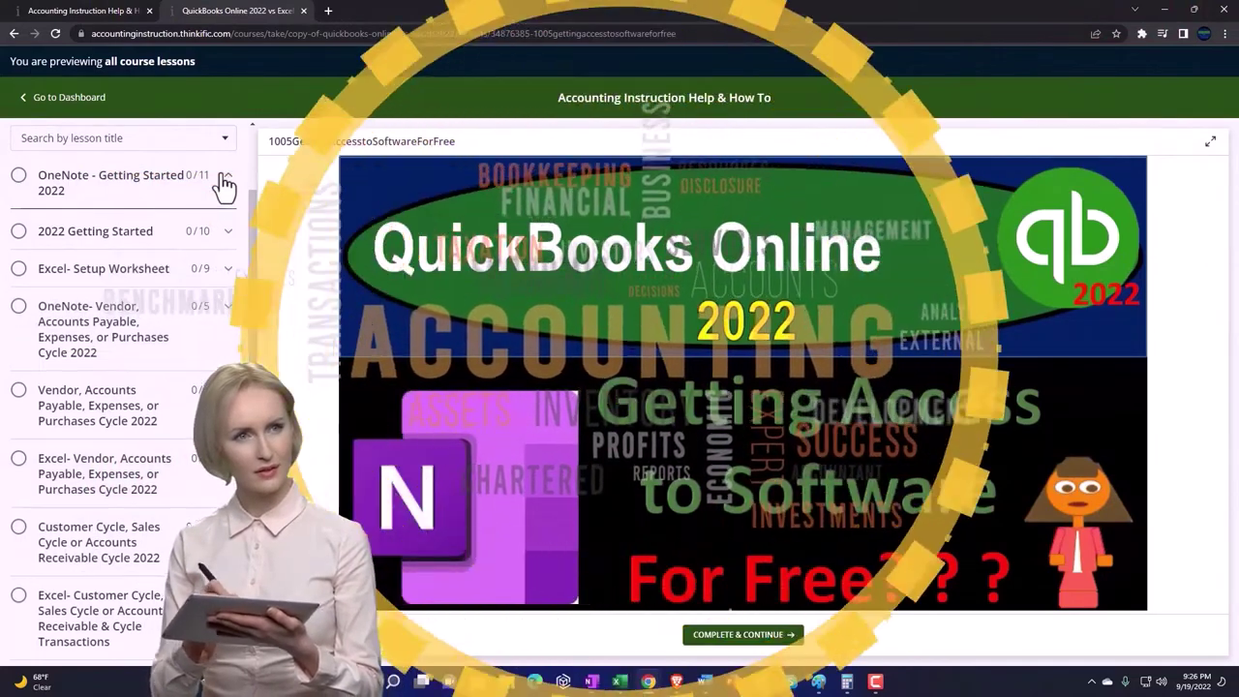
{"action": "left_click", "coordinate": [224, 184]}
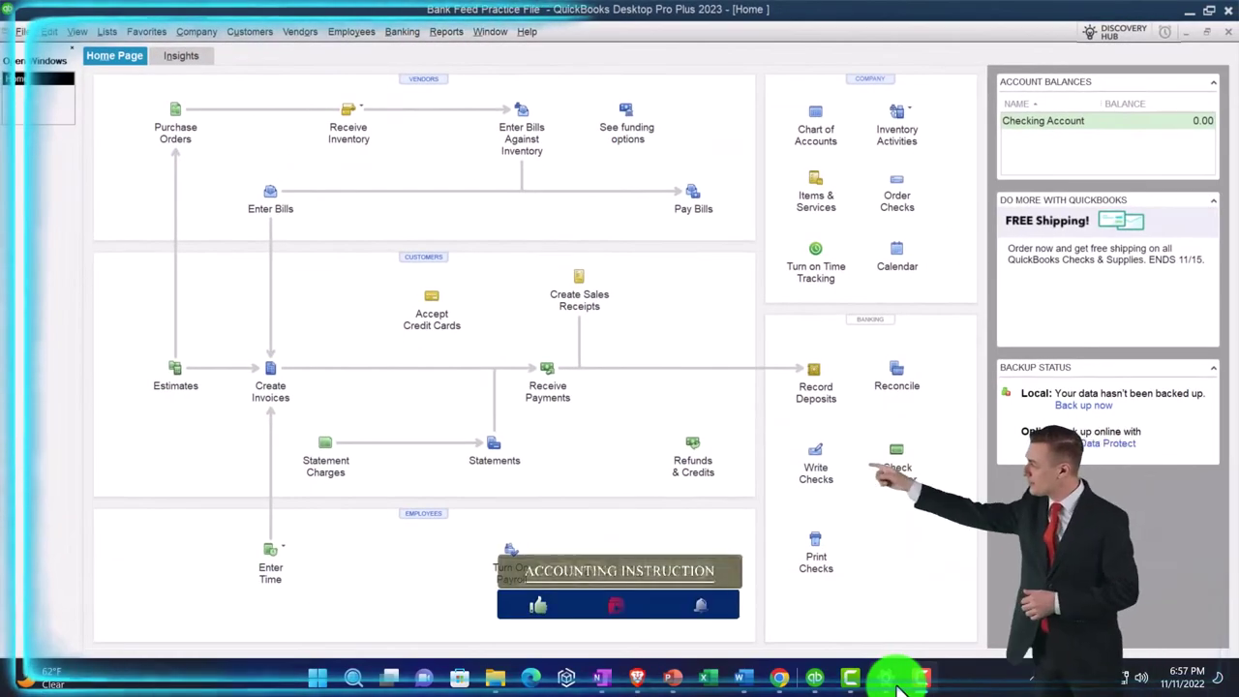
Switch to Windows Settings, check the display scale options without changing them, and return to QuickBooks Desktop.
{"action": "left_click", "coordinate": [898, 684]}
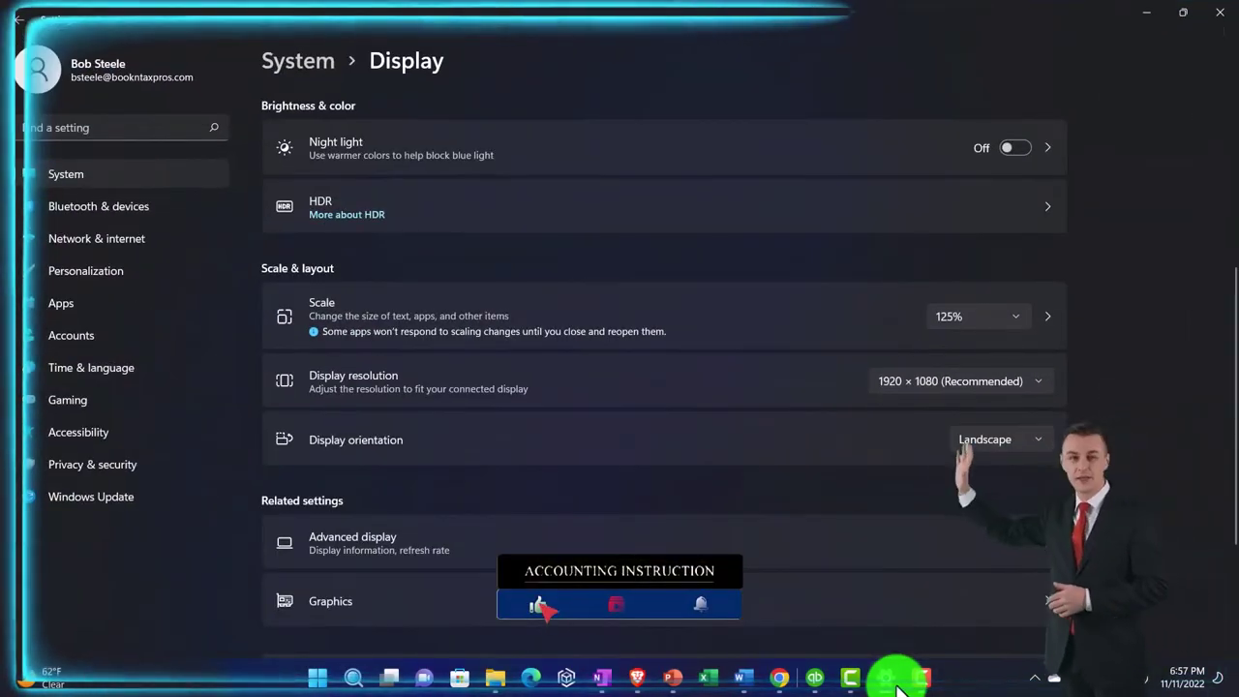
{"action": "scroll", "coordinate": [851, 488], "scroll_direction": "up", "scroll_amount": 4}
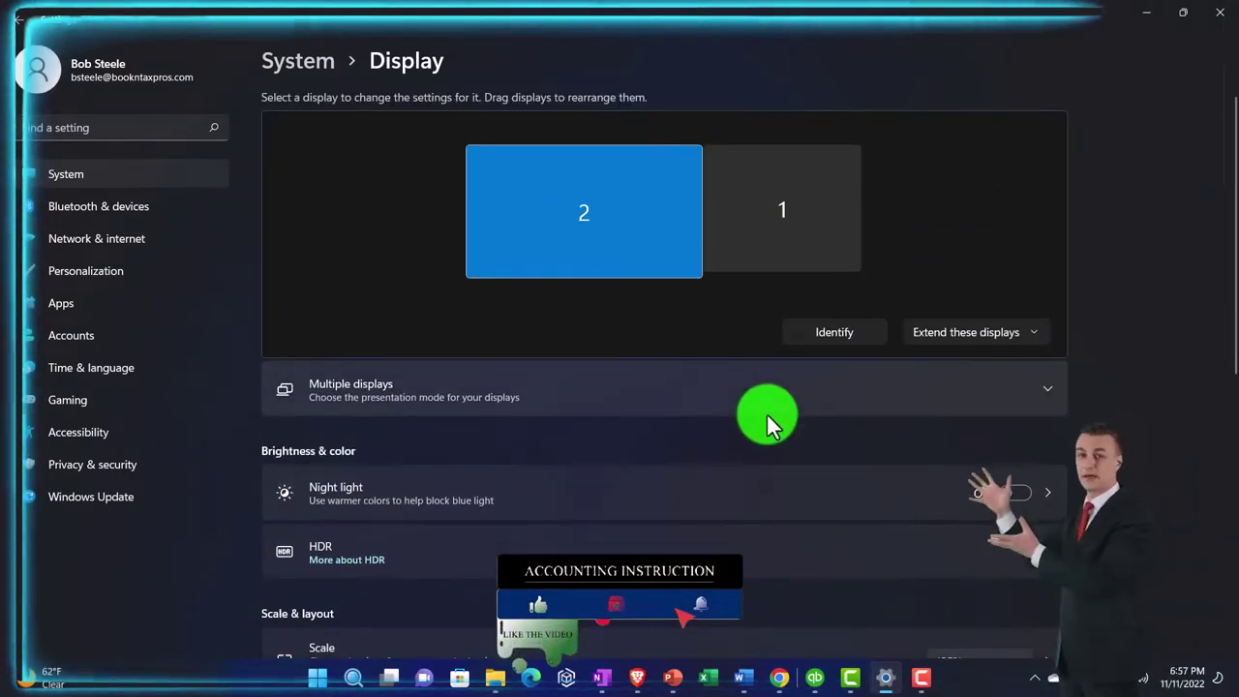
{"action": "scroll", "coordinate": [767, 412], "scroll_direction": "down", "scroll_amount": 2}
{"action": "scroll", "coordinate": [767, 413], "scroll_direction": "down", "scroll_amount": 2}
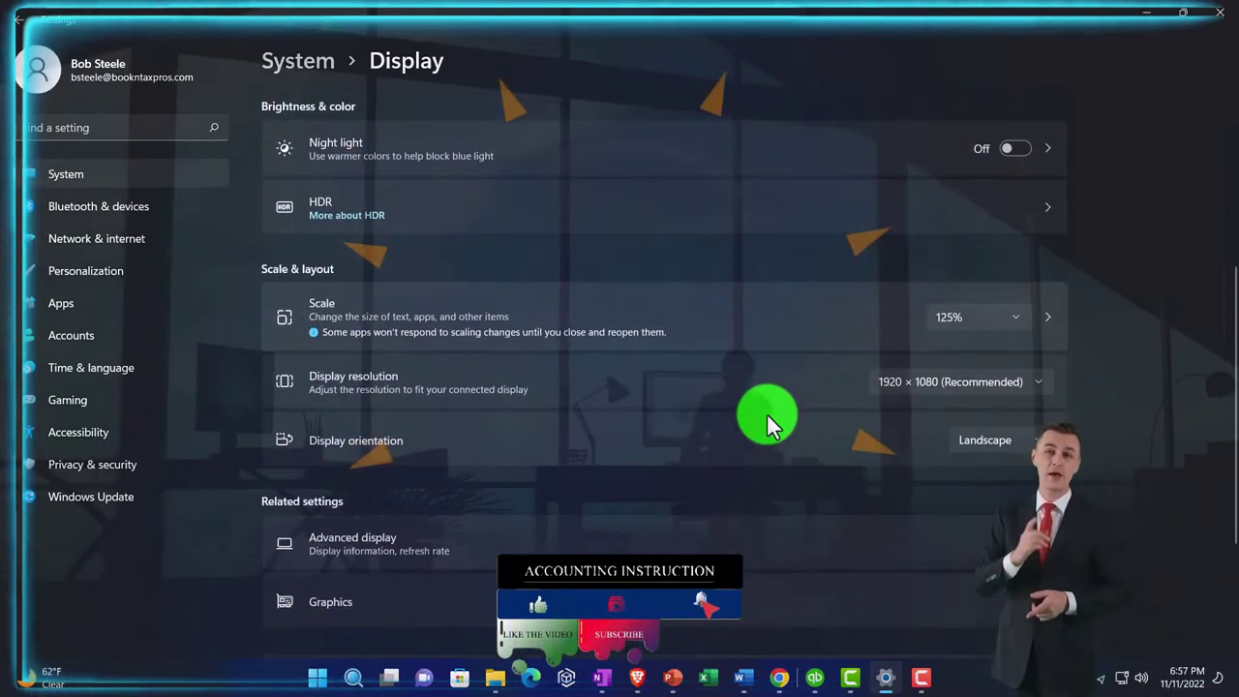
{"action": "left_click", "coordinate": [1007, 323]}
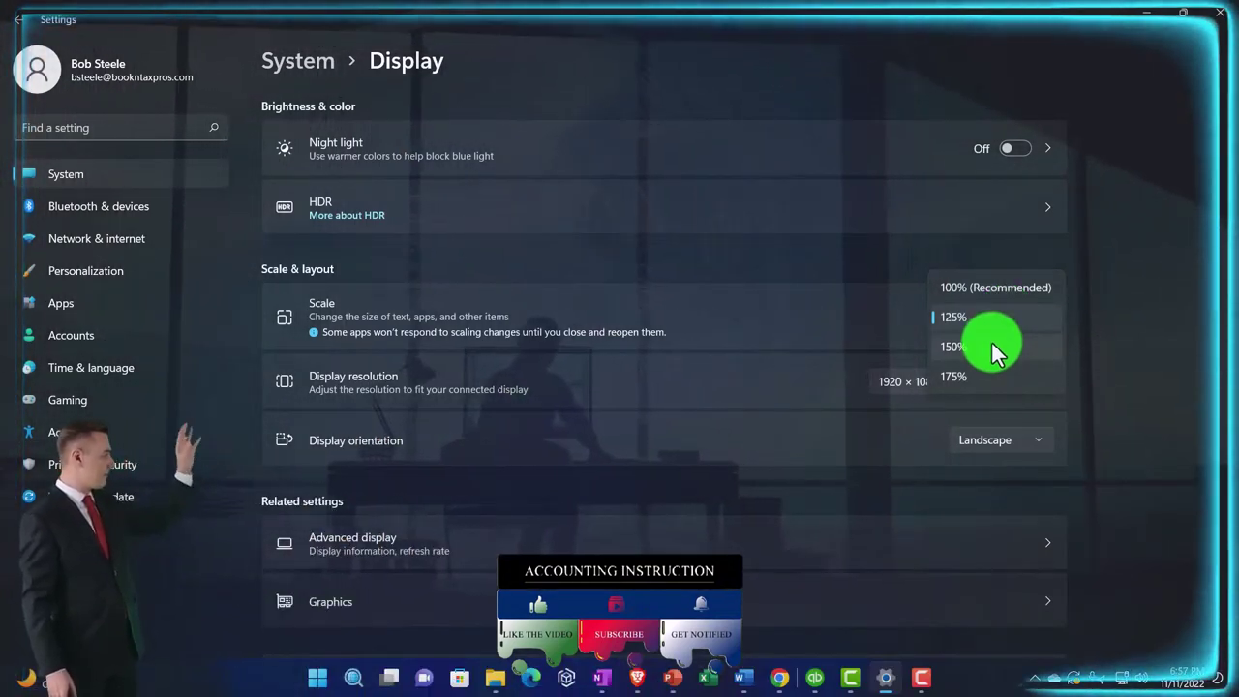
{"action": "left_click", "coordinate": [1115, 284]}
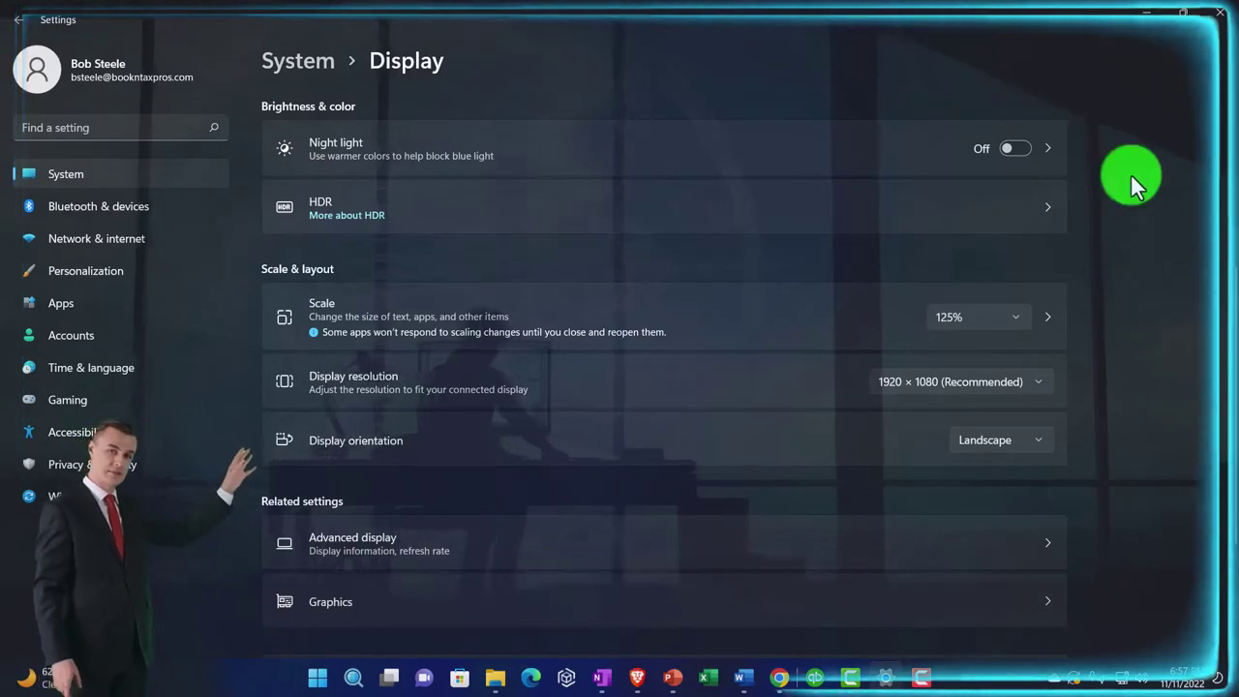
{"action": "left_click", "coordinate": [1147, 15]}
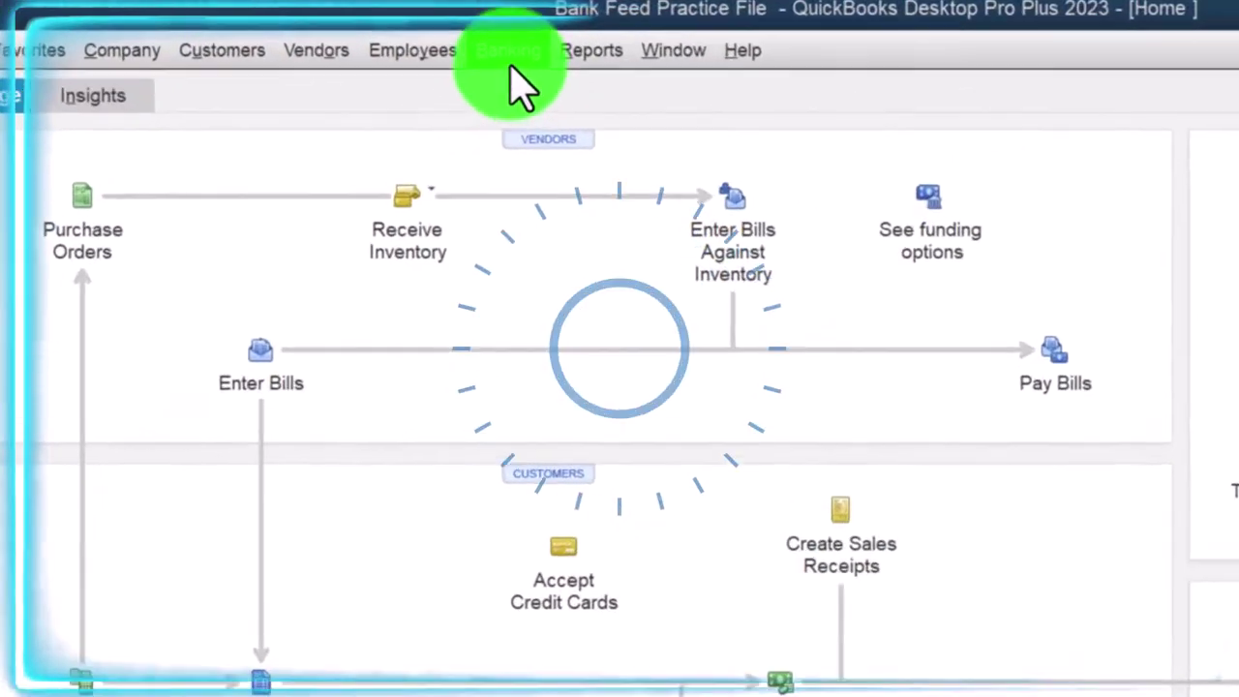
Open the Bank Feeds Center and maximize its window.
{"action": "left_click", "coordinate": [402, 31]}
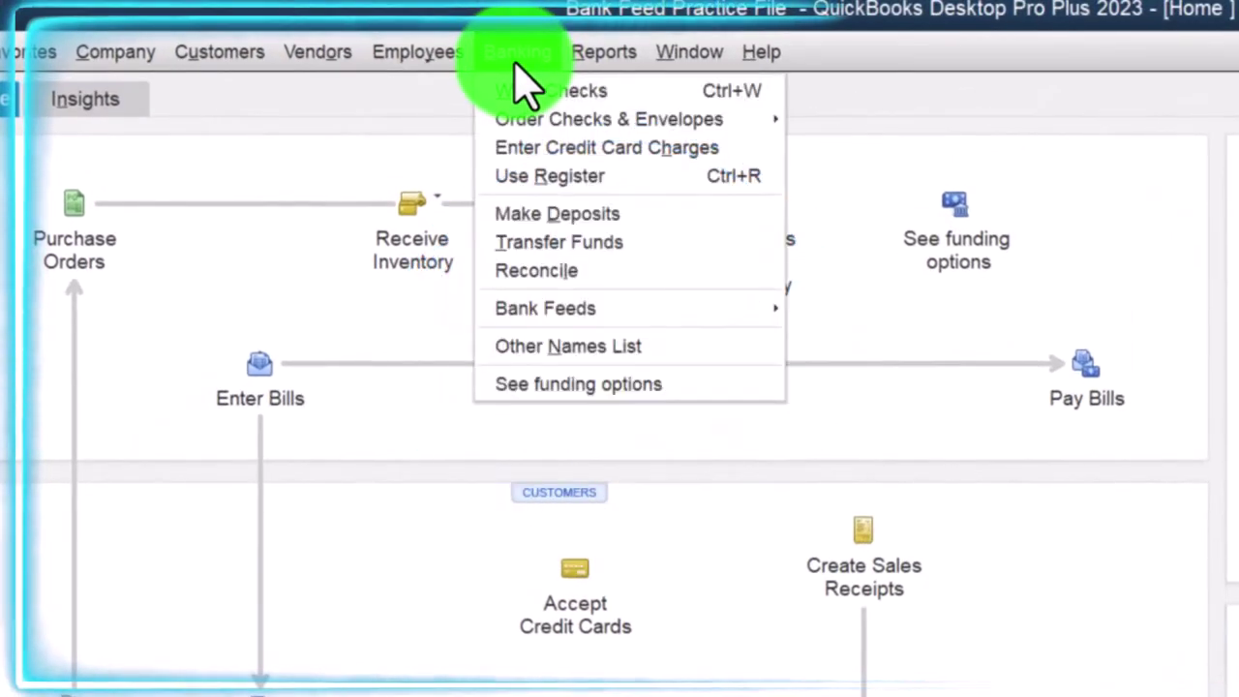
{"action": "mouse_move", "coordinate": [650, 315]}
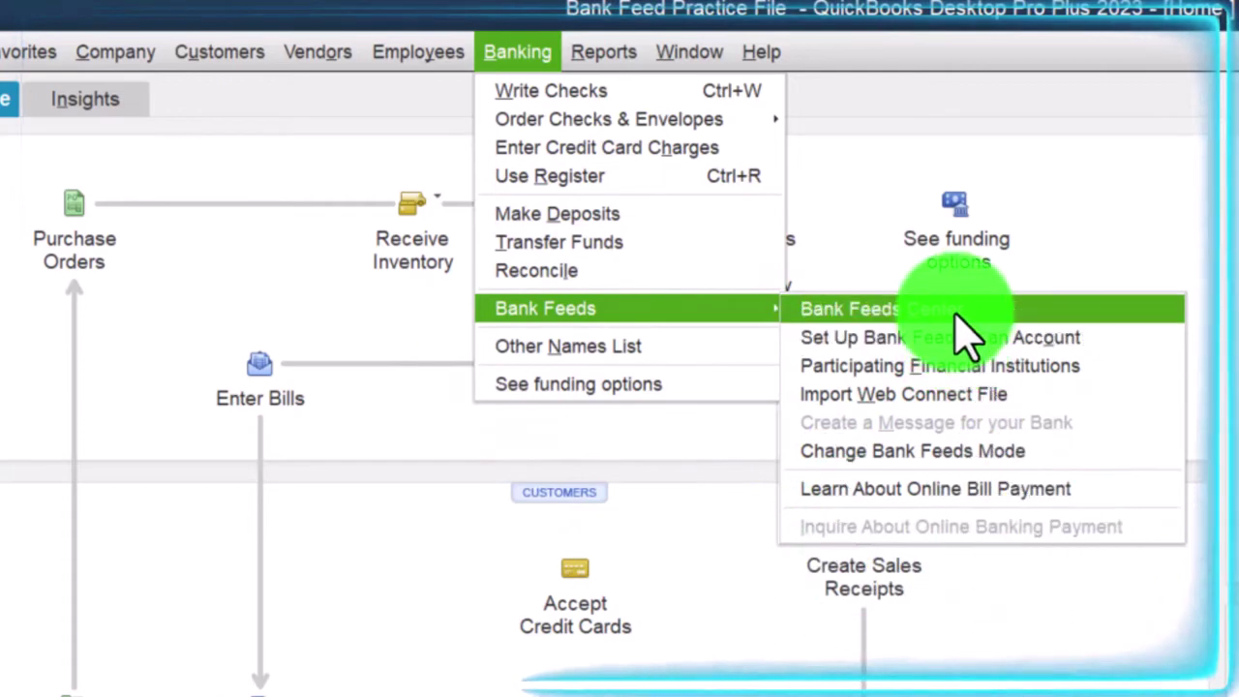
{"action": "left_click", "coordinate": [955, 310]}
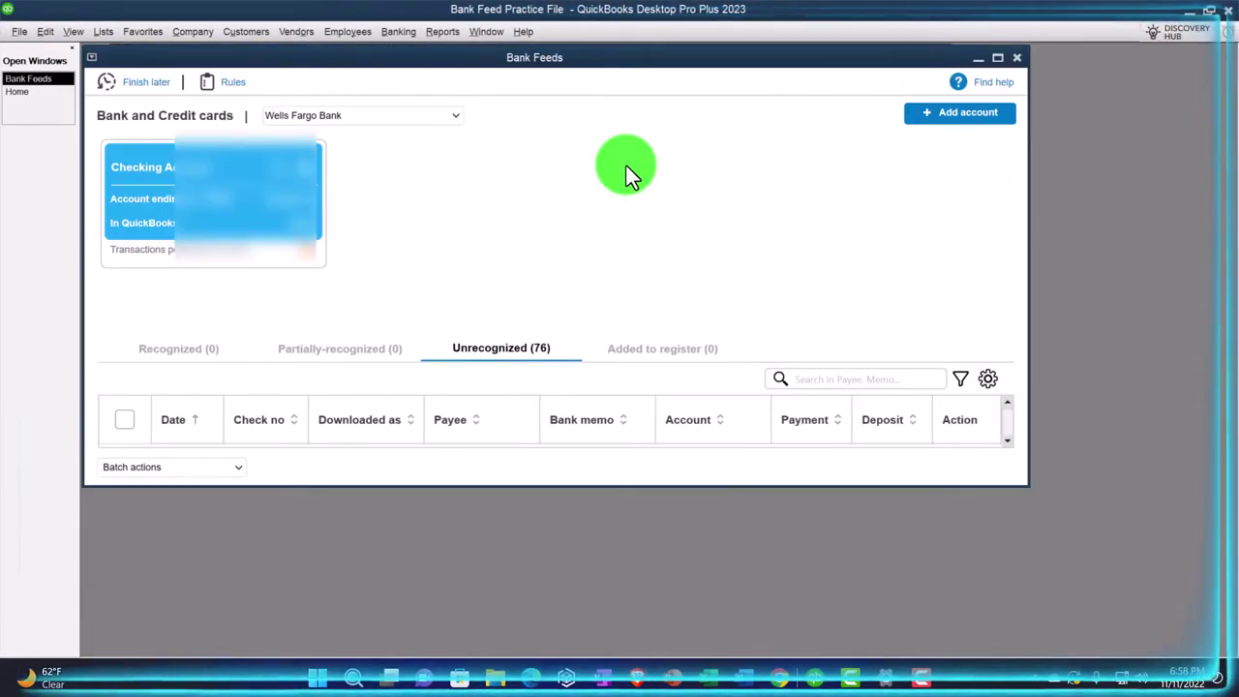
{"action": "left_click", "coordinate": [996, 60]}
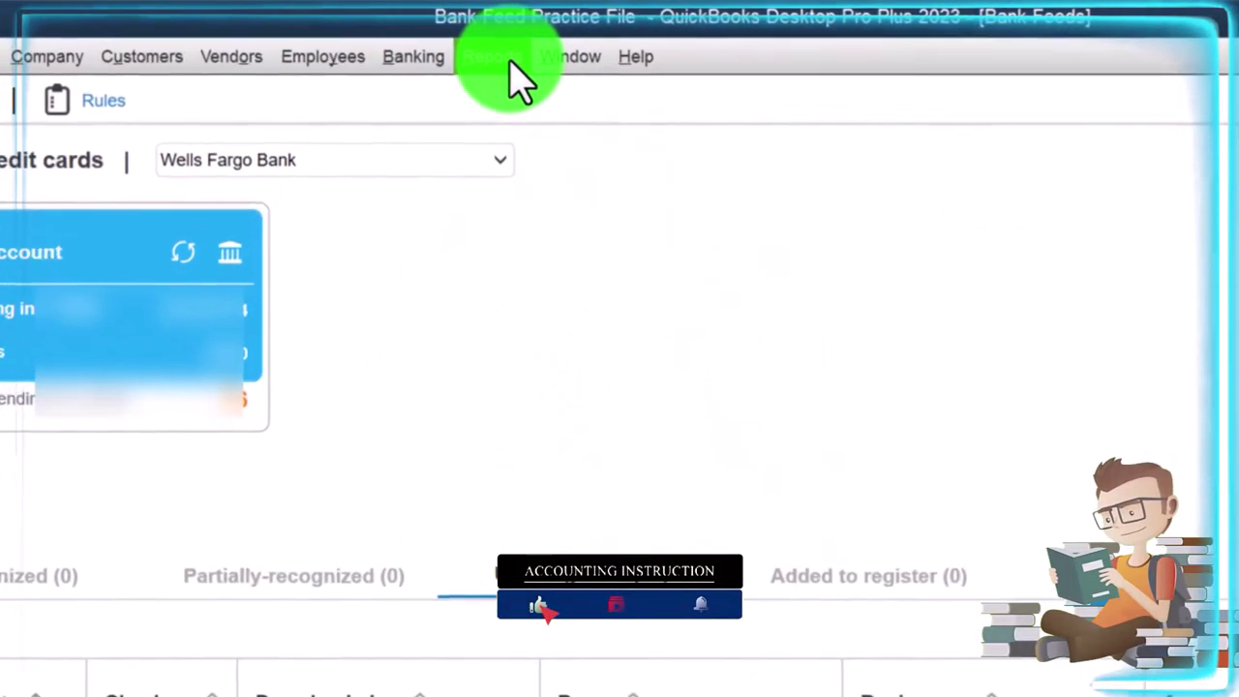
Open the standard Balance Sheet report from the company and financial reports, and return to the Bank Feeds window.
{"action": "left_click", "coordinate": [510, 60]}
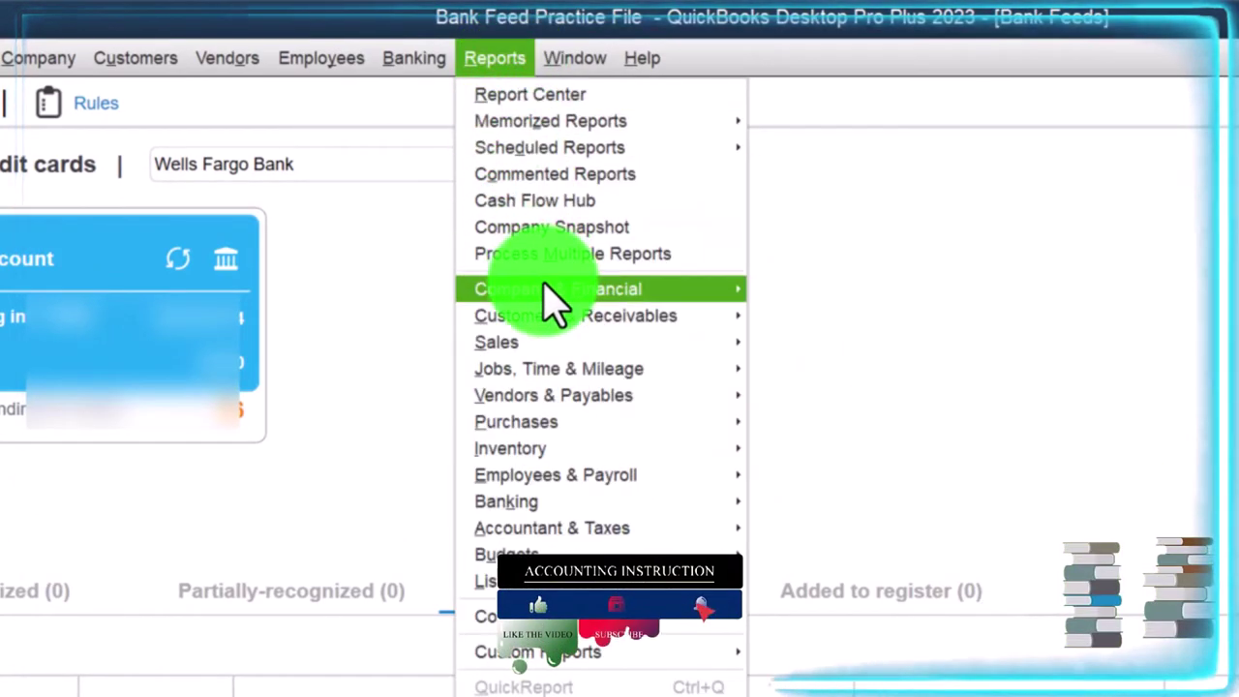
{"action": "mouse_move", "coordinate": [549, 295]}
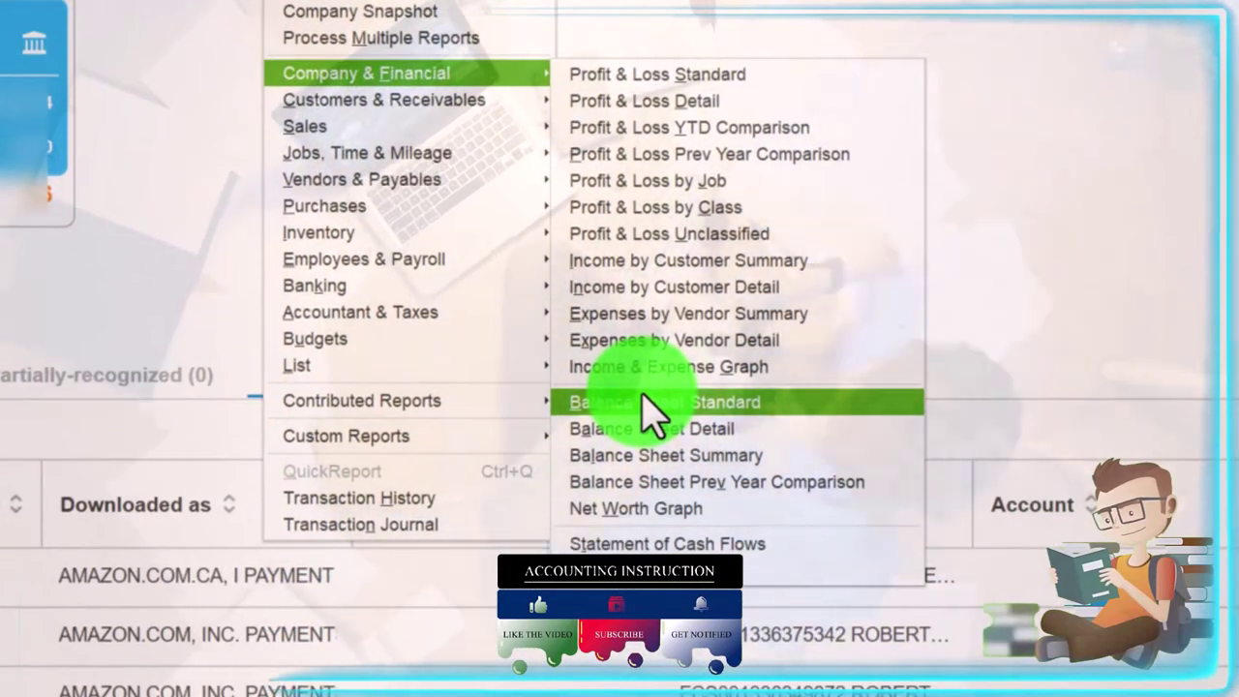
{"action": "left_click", "coordinate": [852, 617]}
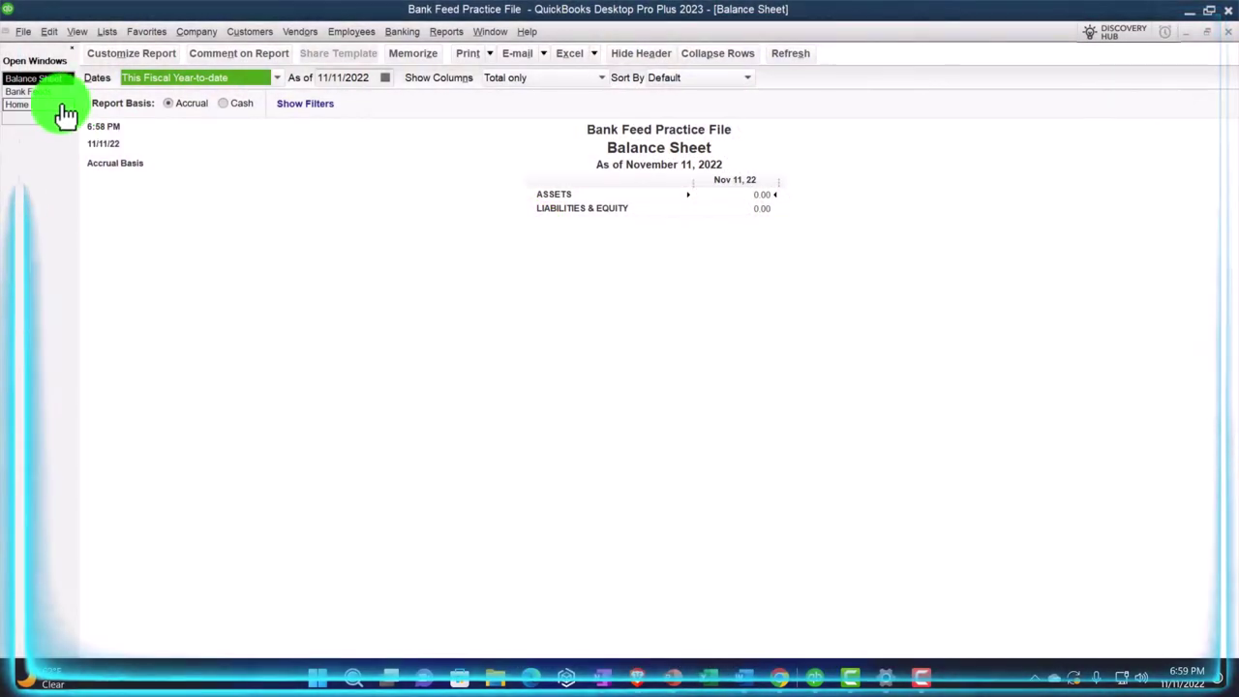
{"action": "left_click", "coordinate": [44, 92]}
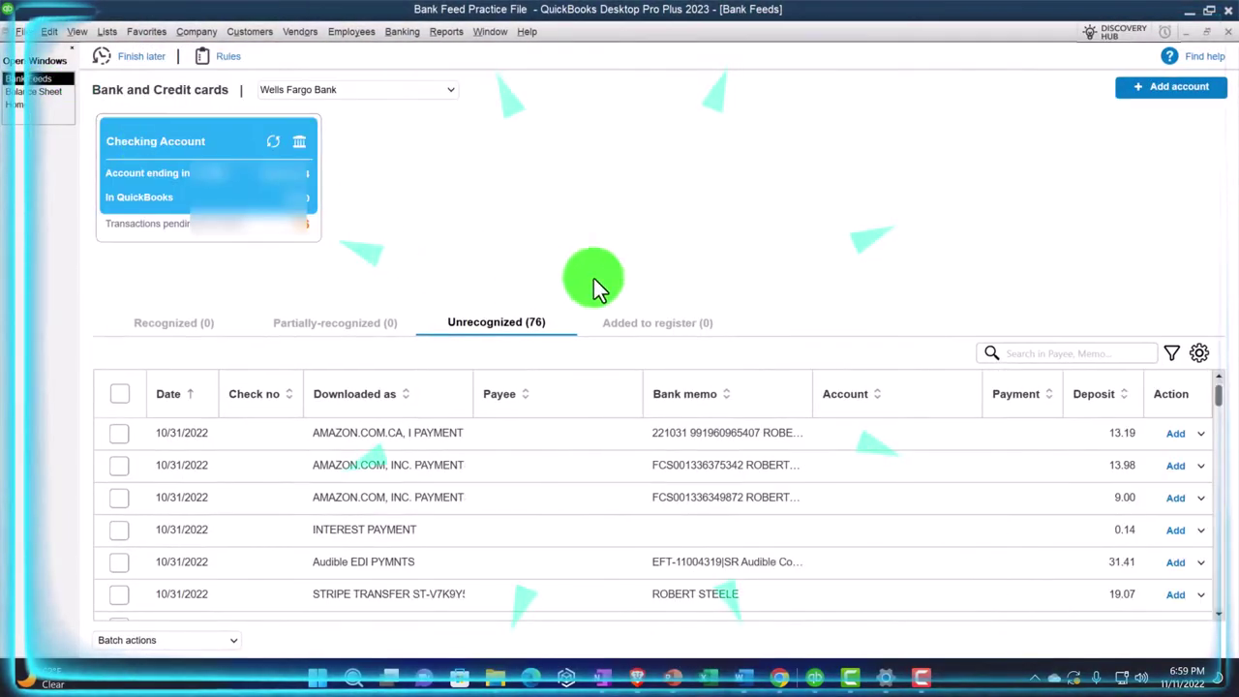
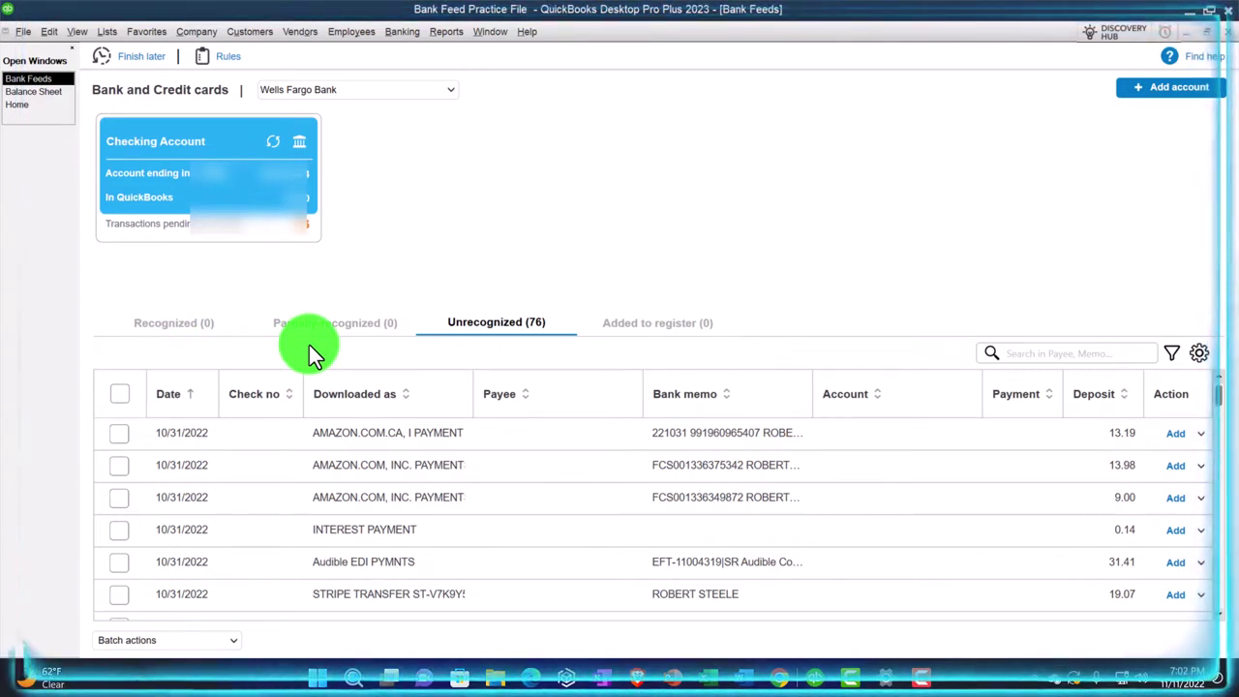
Look at the search field and the type and date filters available for the unrecognized transactions.
{"action": "left_click", "coordinate": [625, 333]}
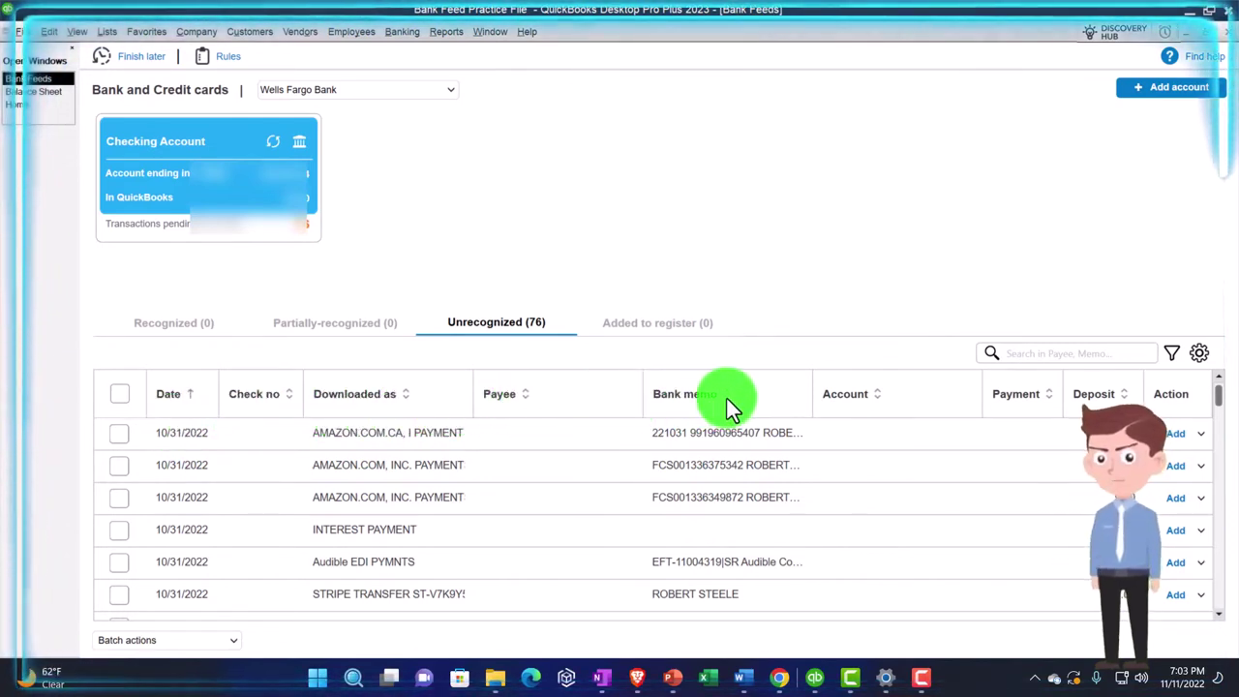
{"action": "left_click", "coordinate": [1026, 352]}
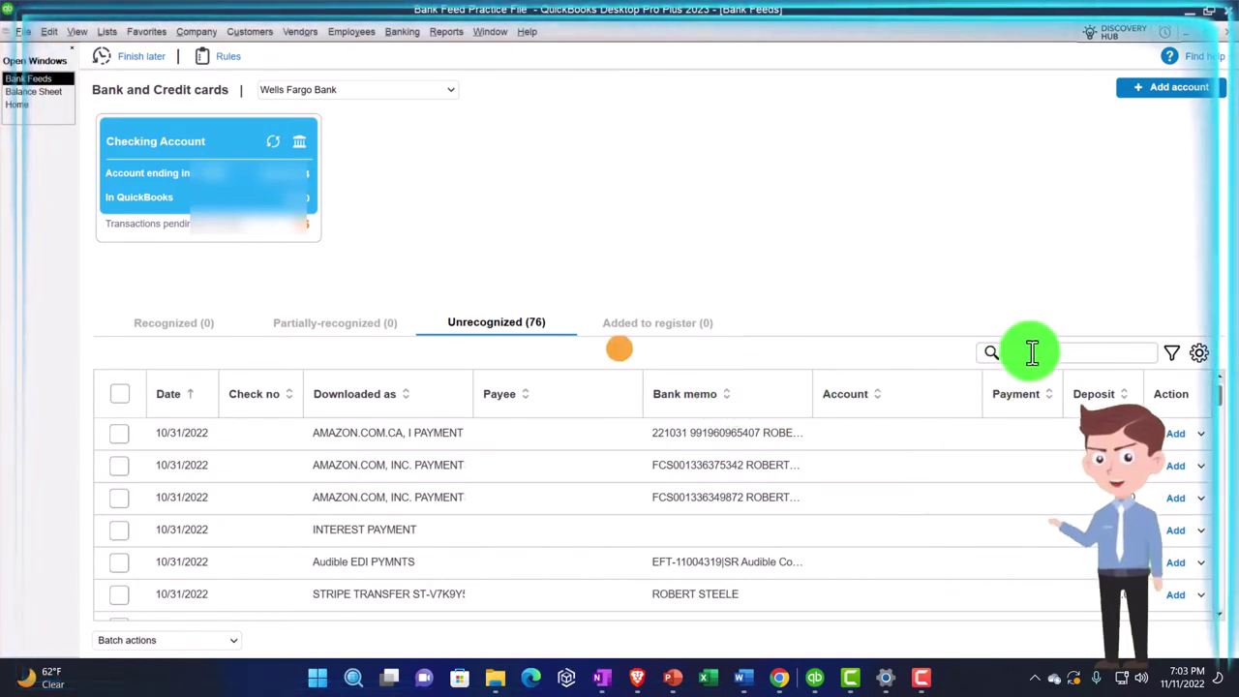
{"action": "left_click", "coordinate": [1173, 354]}
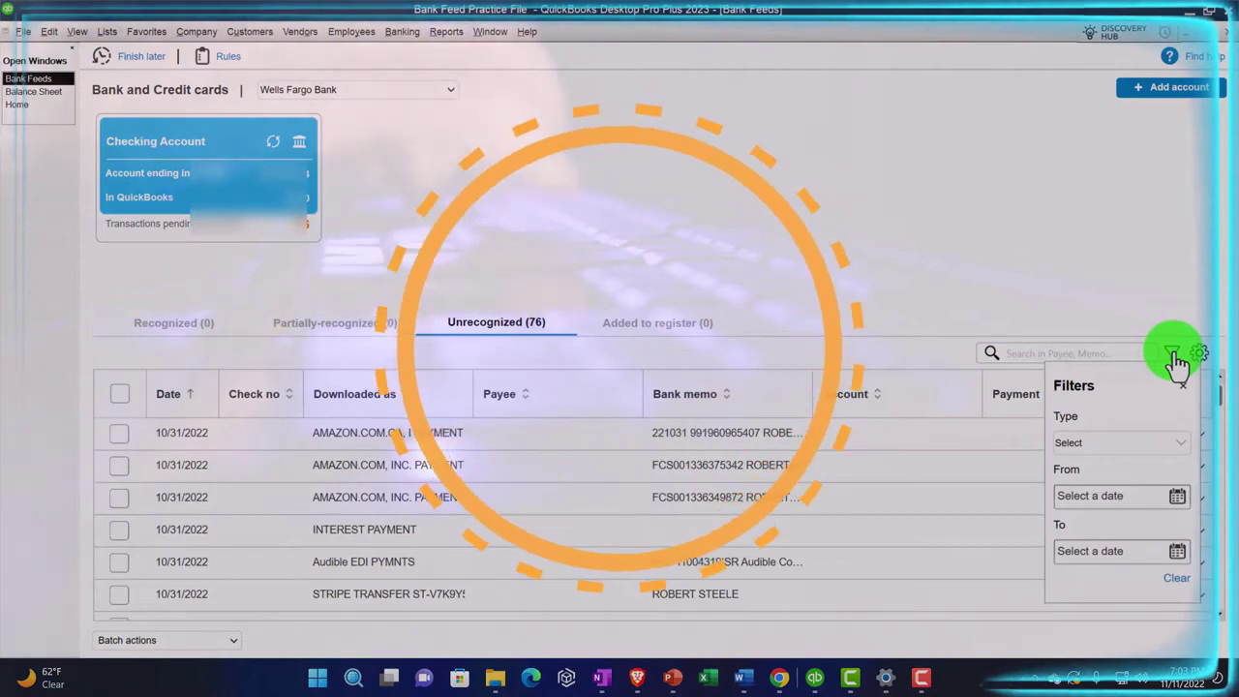
{"action": "left_click", "coordinate": [1176, 358]}
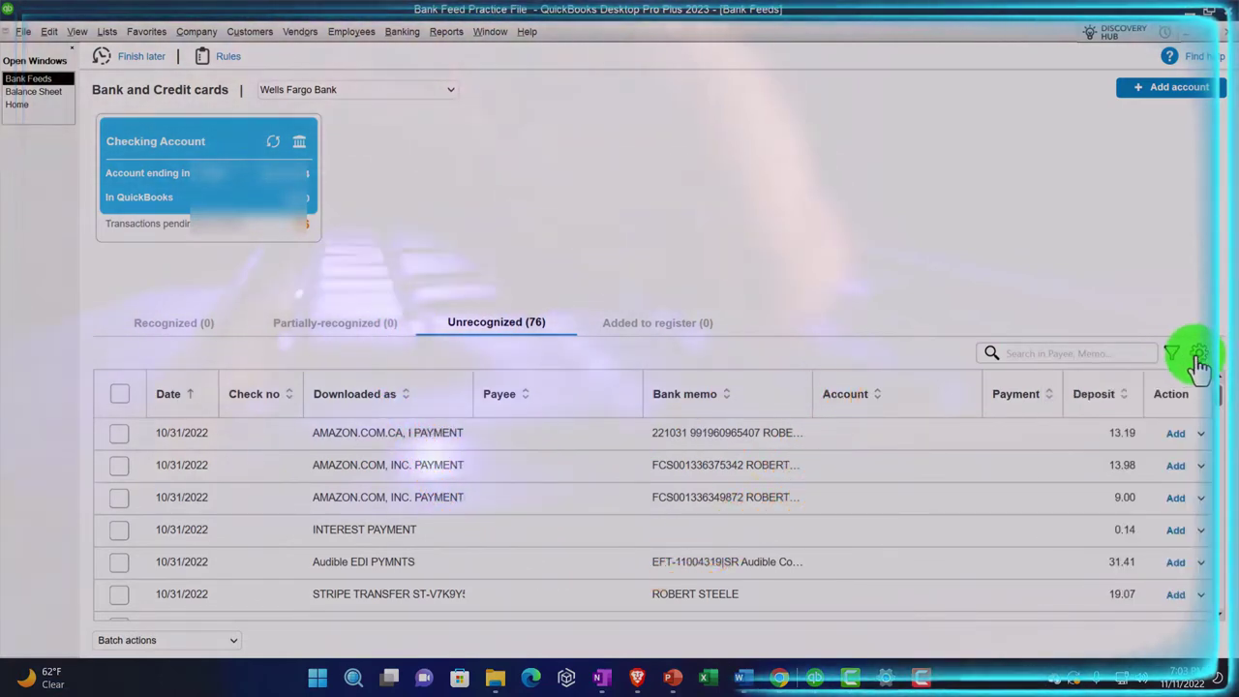
Show the Type and Customer:Job columns in the unrecognized transactions list and look through the transaction types.
{"action": "left_click", "coordinate": [1200, 358]}
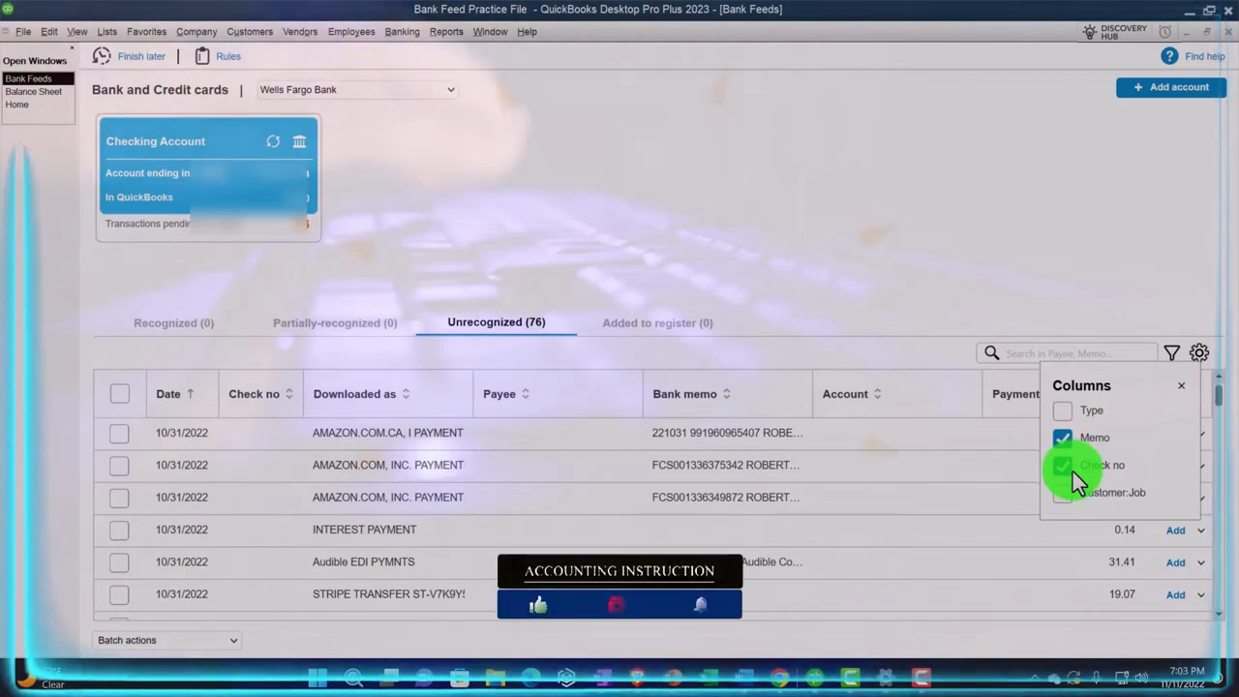
{"action": "left_click", "coordinate": [1065, 413]}
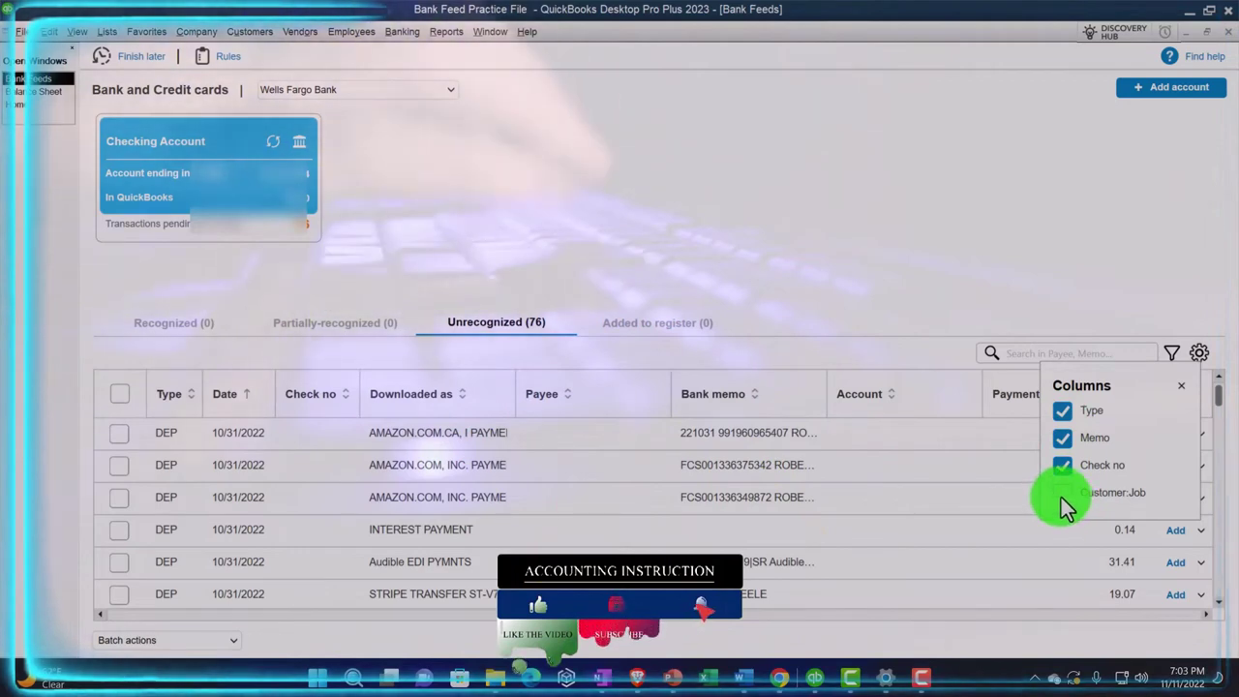
{"action": "left_click", "coordinate": [1061, 496]}
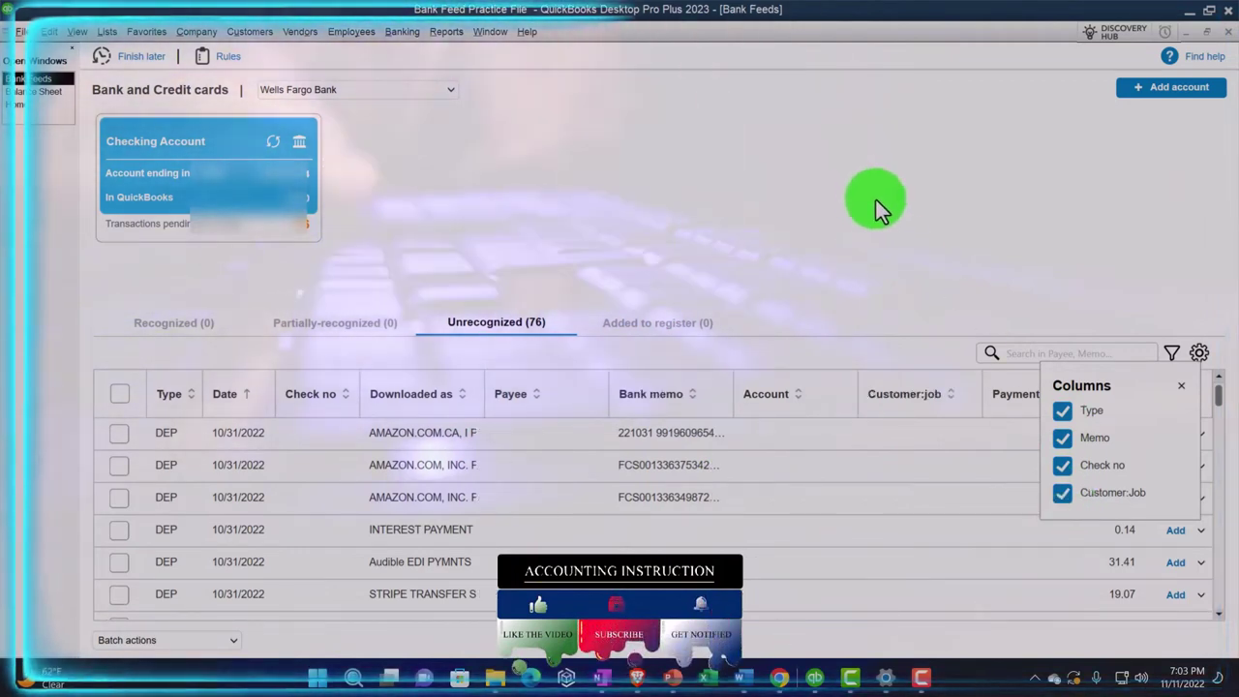
{"action": "left_click", "coordinate": [1184, 389]}
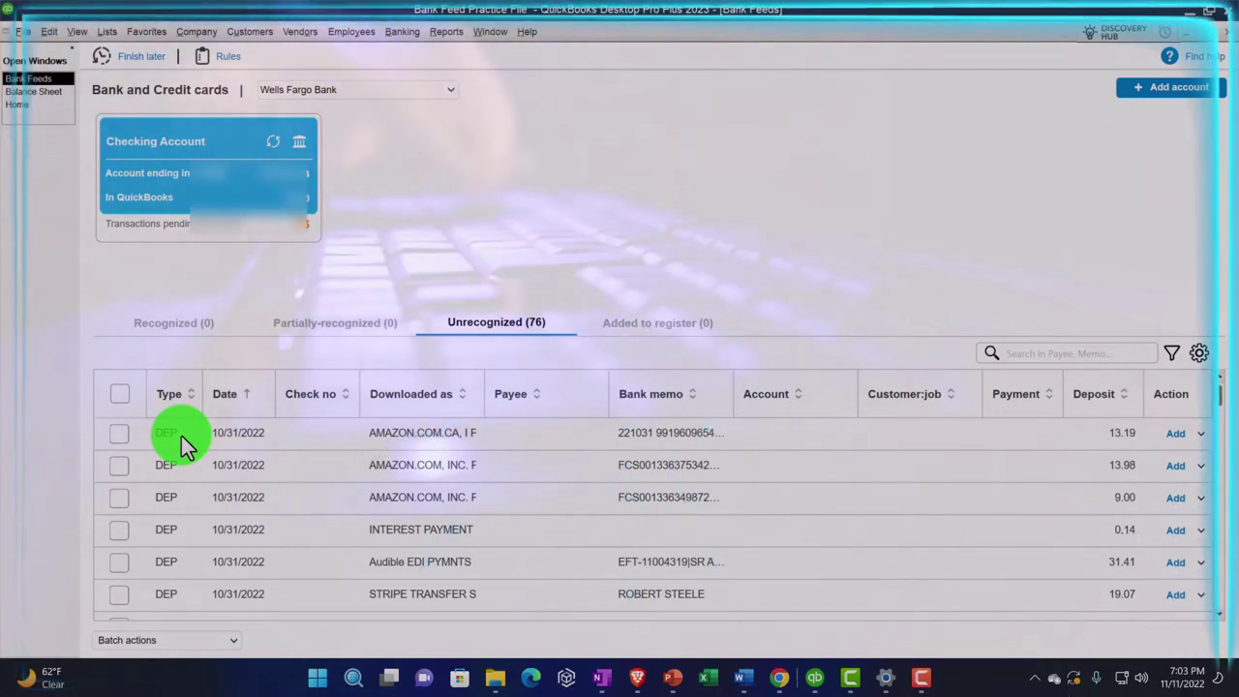
{"action": "scroll", "coordinate": [235, 498], "scroll_direction": "down", "scroll_amount": 3}
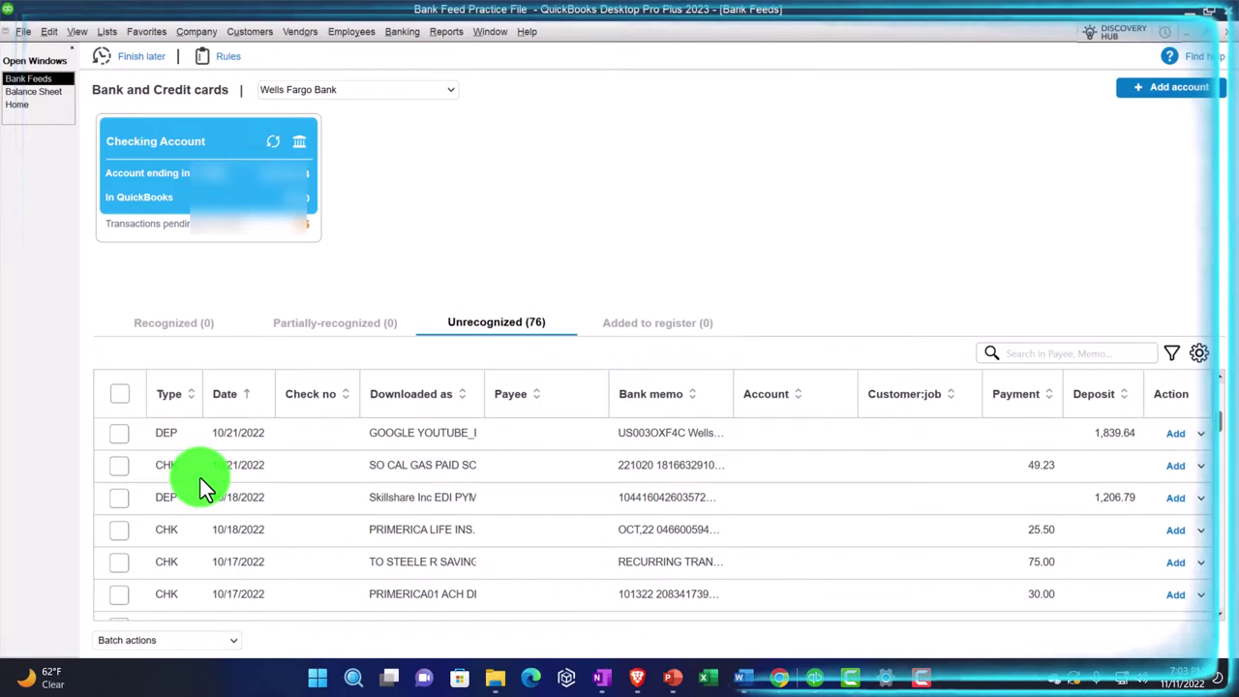
{"action": "scroll", "coordinate": [200, 478], "scroll_direction": "up", "scroll_amount": 3}
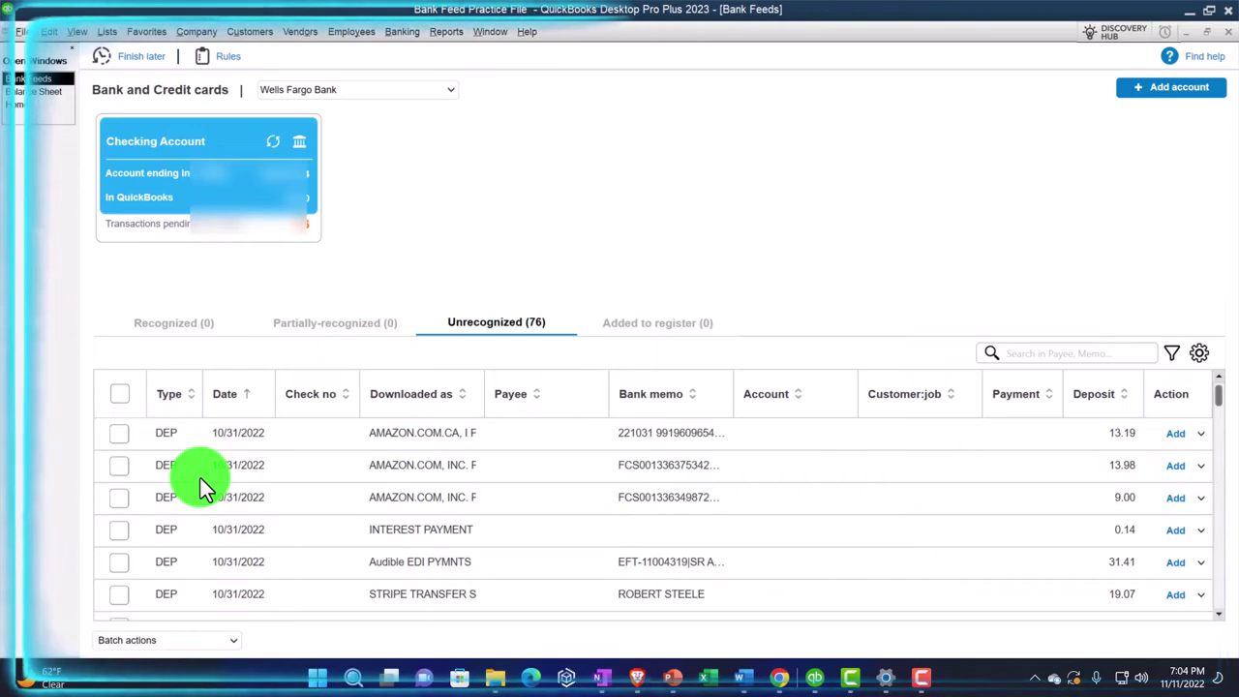
From the Home page, view the Record Deposits form, close it without entries, and look at Write Checks.
{"action": "left_click", "coordinate": [34, 130]}
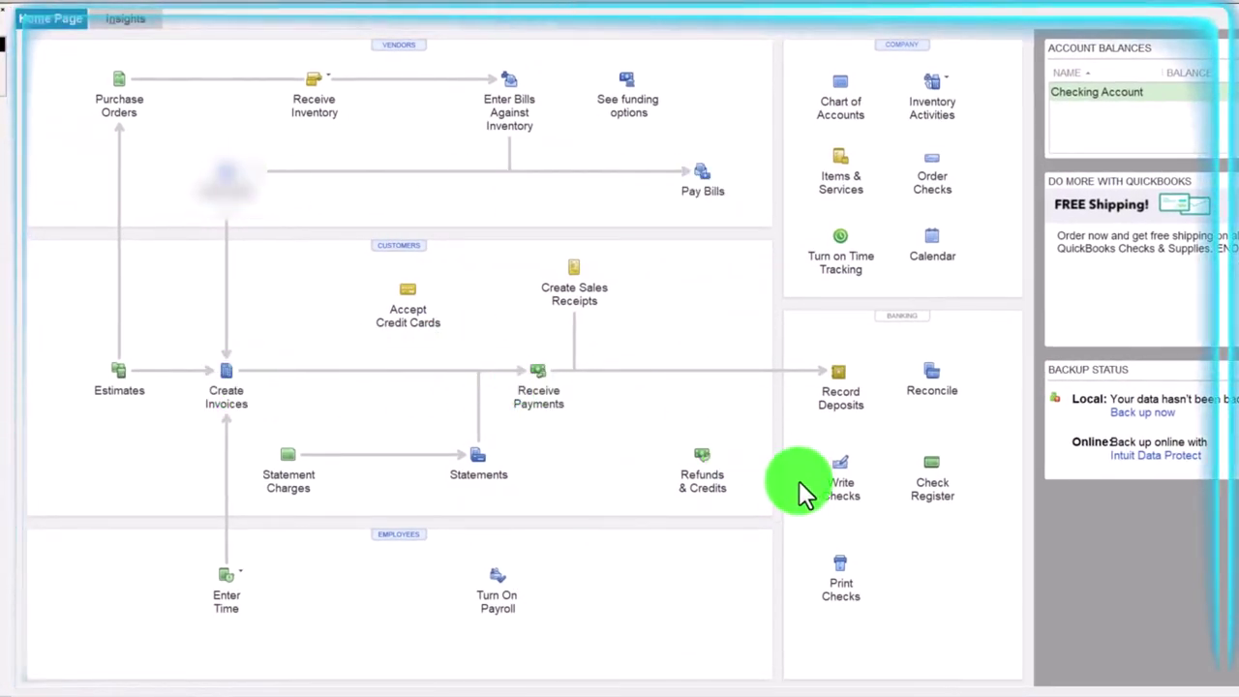
{"action": "left_click", "coordinate": [835, 391]}
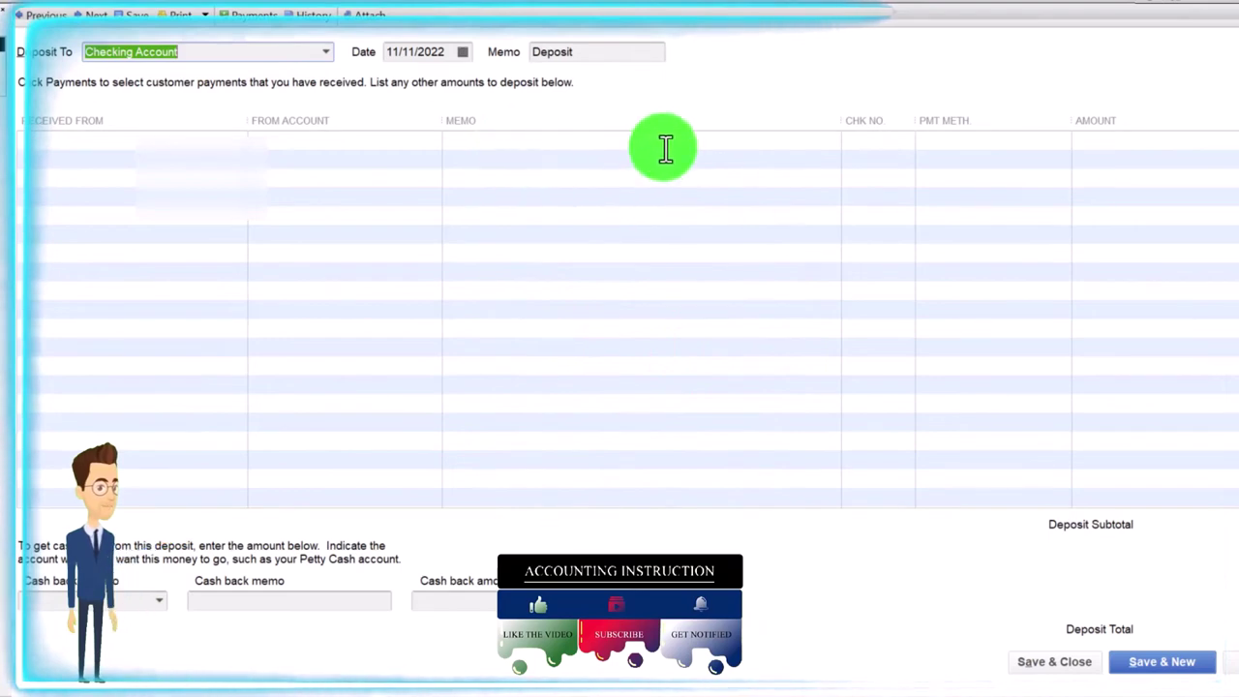
{"action": "key", "text": "Escape"}
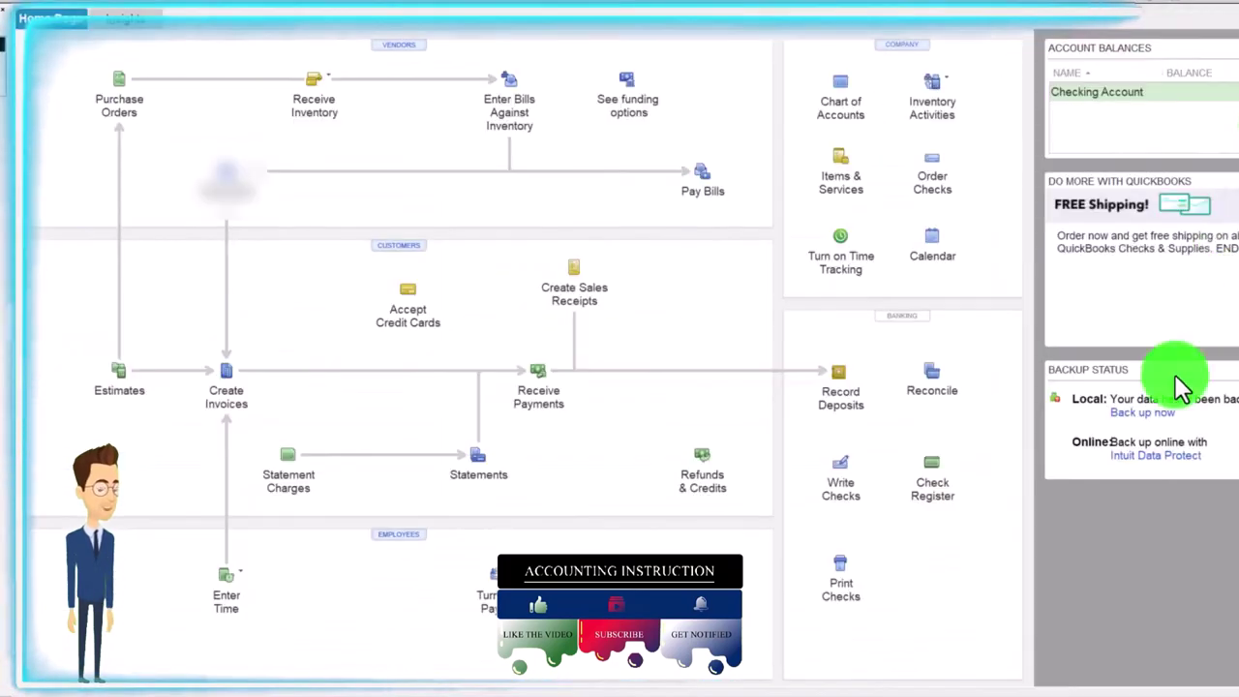
{"action": "left_click", "coordinate": [847, 489]}
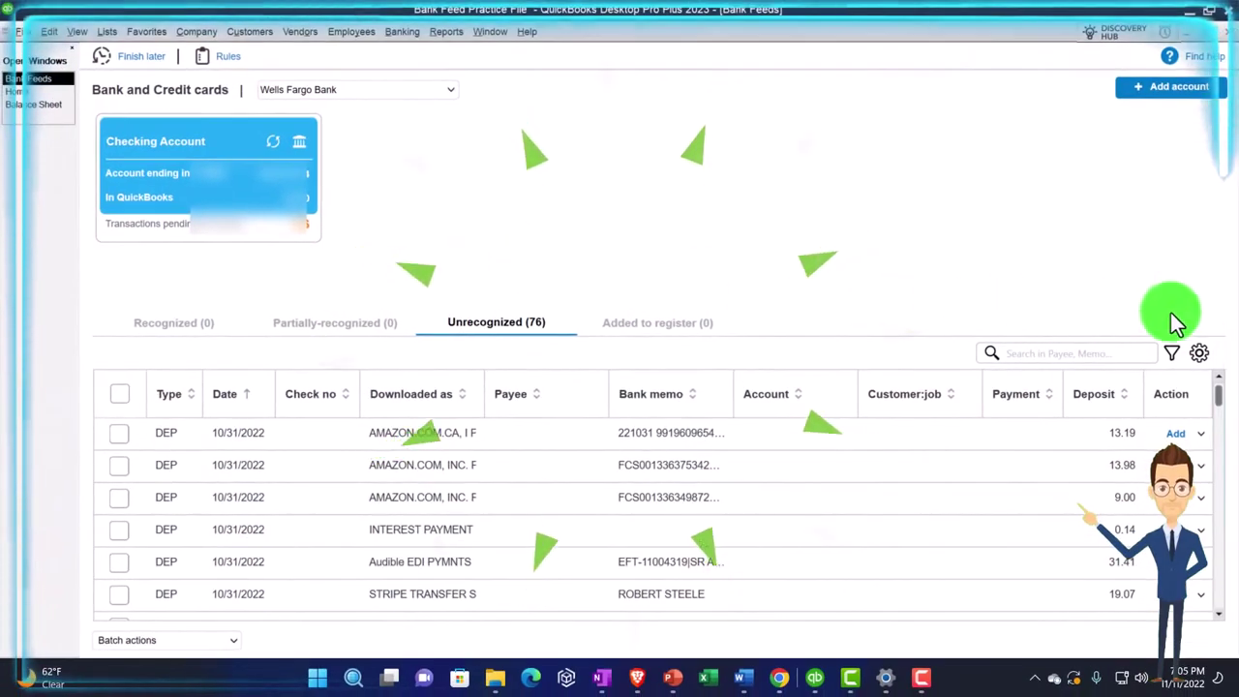
Review the column options of the bank feed transactions list and close them unchanged.
{"action": "left_click", "coordinate": [1198, 353]}
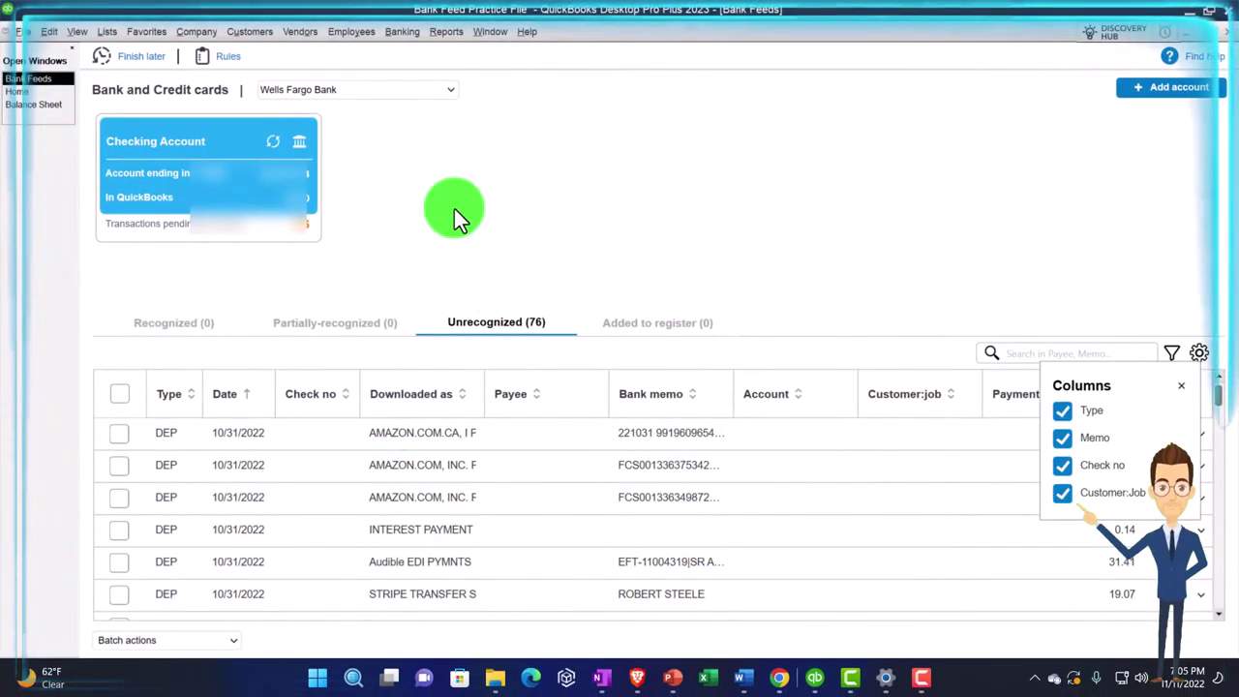
{"action": "left_click", "coordinate": [1181, 387]}
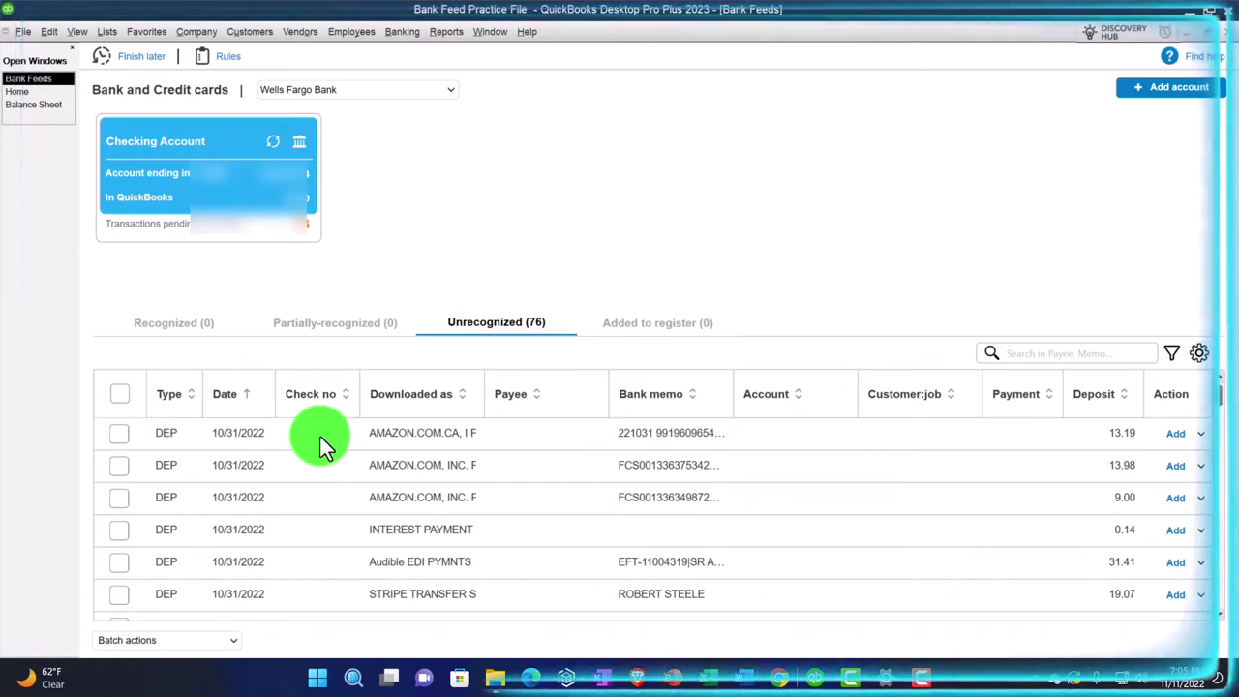
Look through the unrecognized transactions and the Payee field of the first Amazon deposit.
{"action": "scroll", "coordinate": [316, 476], "scroll_direction": "down", "scroll_amount": 3}
{"action": "scroll", "coordinate": [317, 476], "scroll_direction": "up", "scroll_amount": 2}
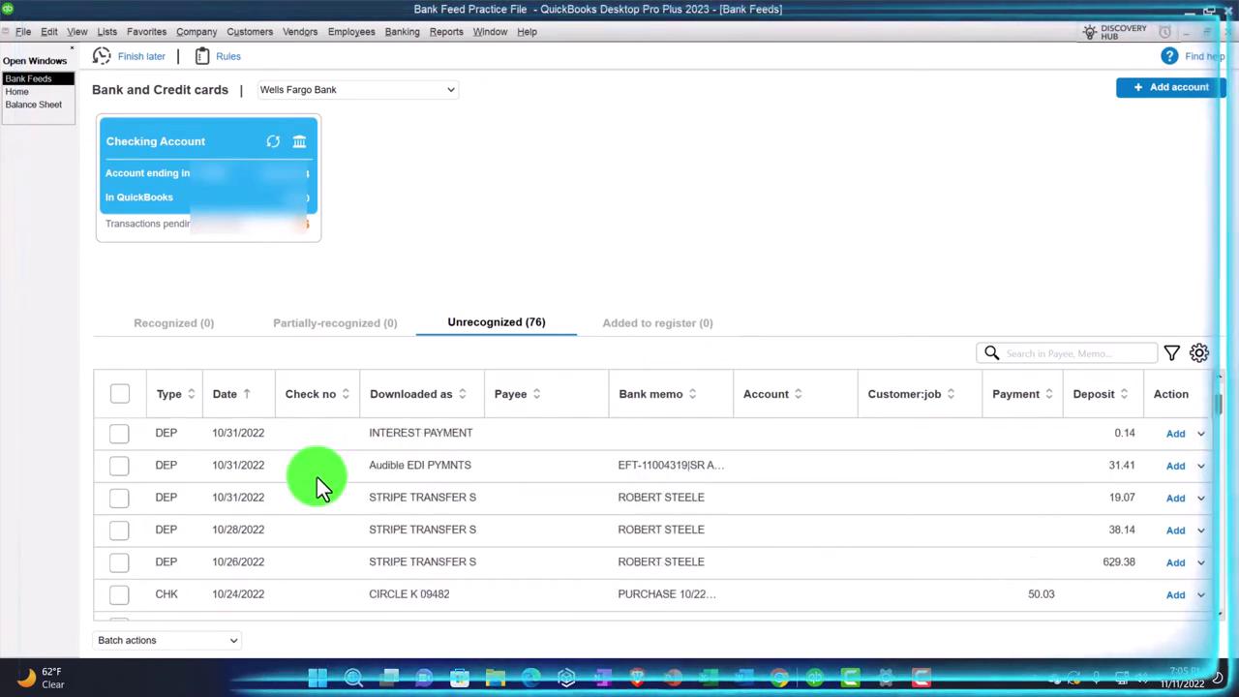
{"action": "scroll", "coordinate": [316, 476], "scroll_direction": "up", "scroll_amount": 1}
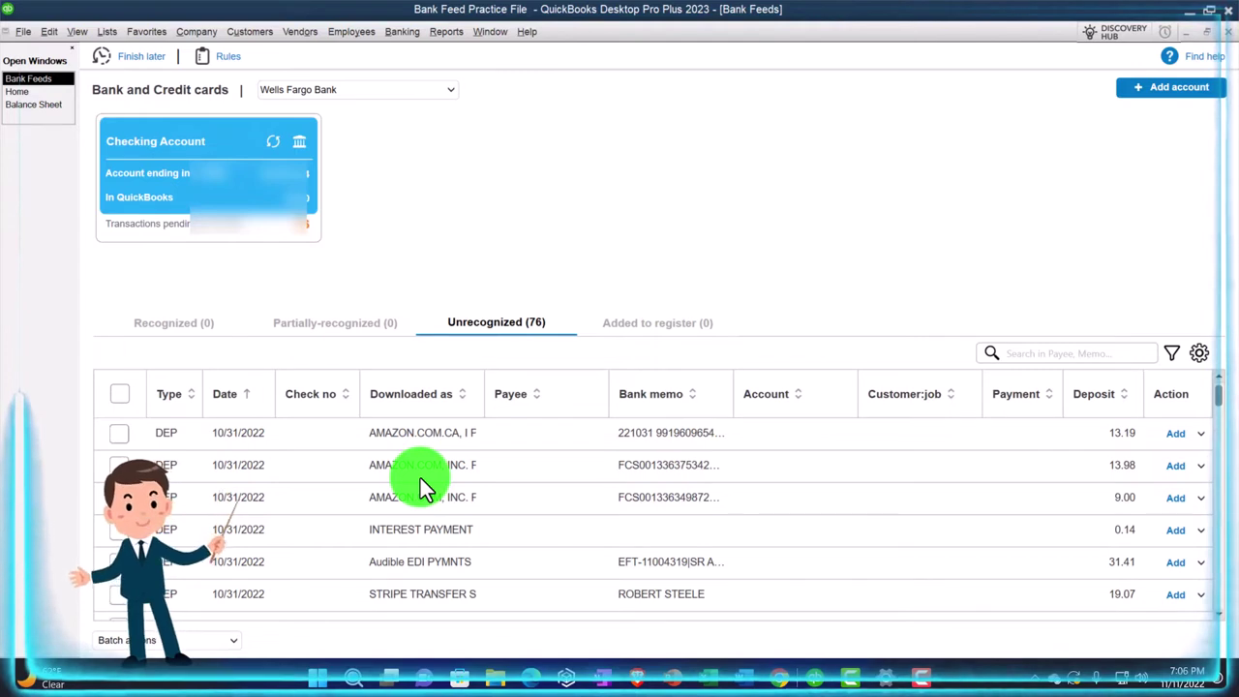
{"action": "left_click", "coordinate": [519, 432]}
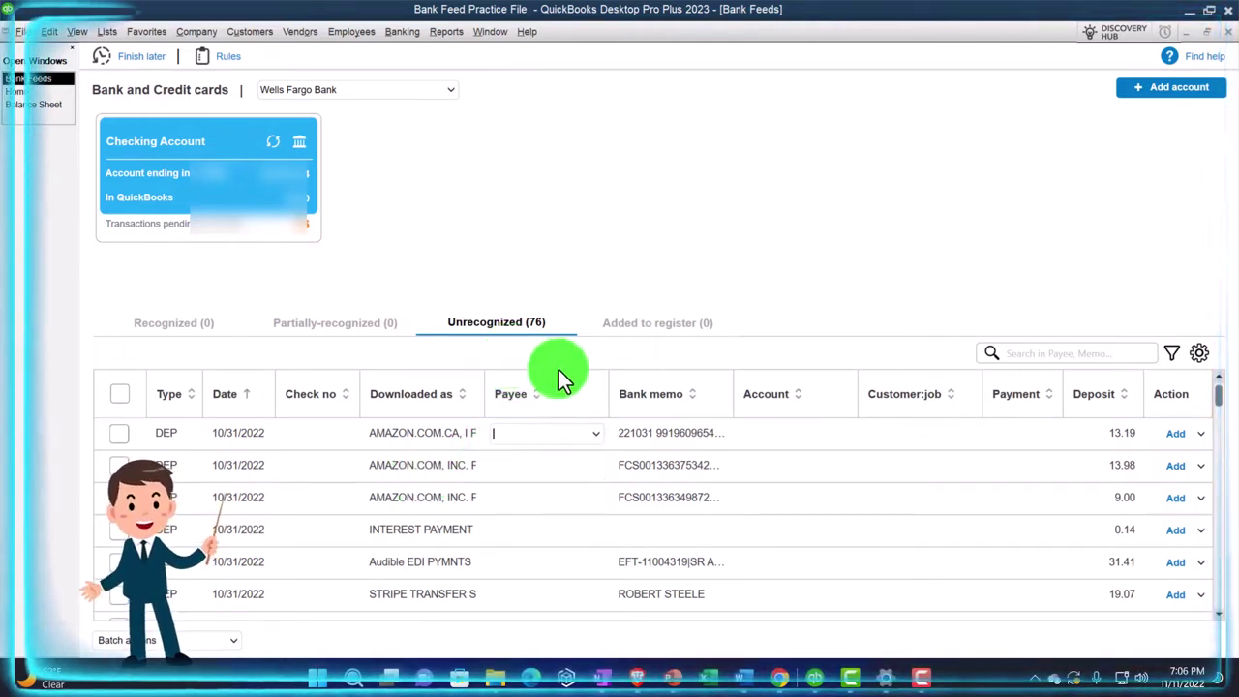
{"action": "scroll", "coordinate": [543, 529], "scroll_direction": "down", "scroll_amount": 3}
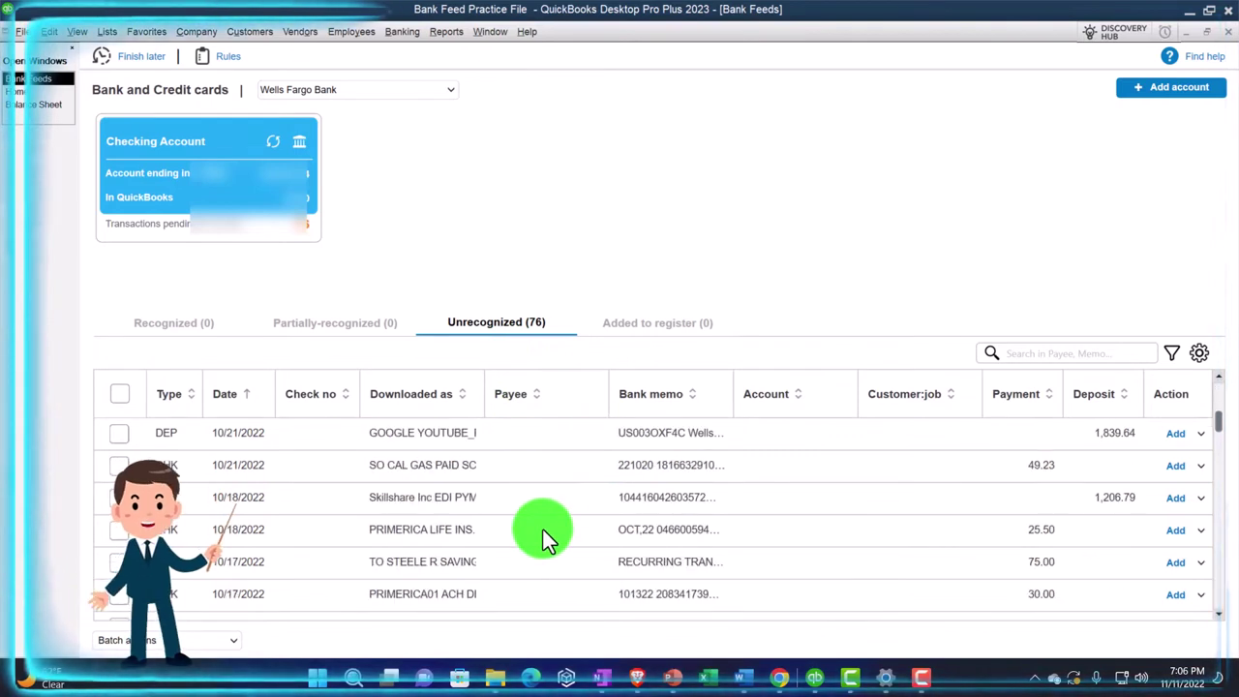
{"action": "scroll", "coordinate": [543, 530], "scroll_direction": "up", "scroll_amount": 3}
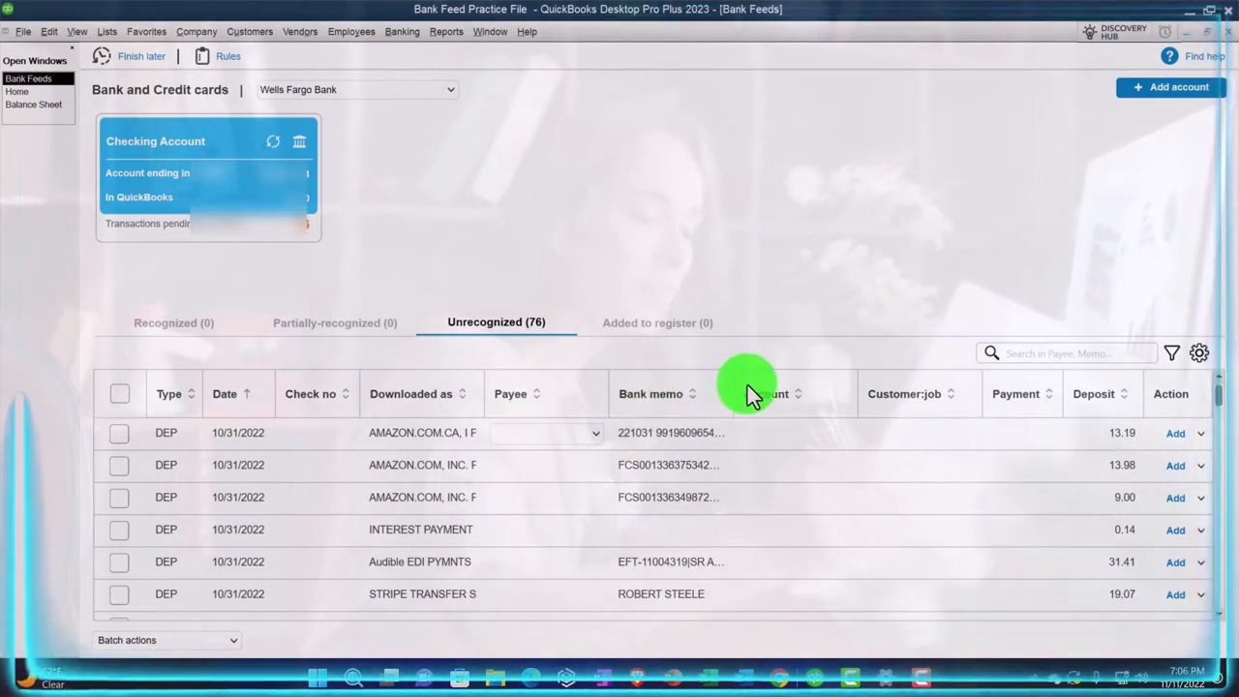
Widen the Bank memo column and look through the Account, Payment and Deposit columns of the unrecognized transactions.
{"action": "left_click_drag", "start_coordinate": [735, 390], "coordinate": [809, 392]}
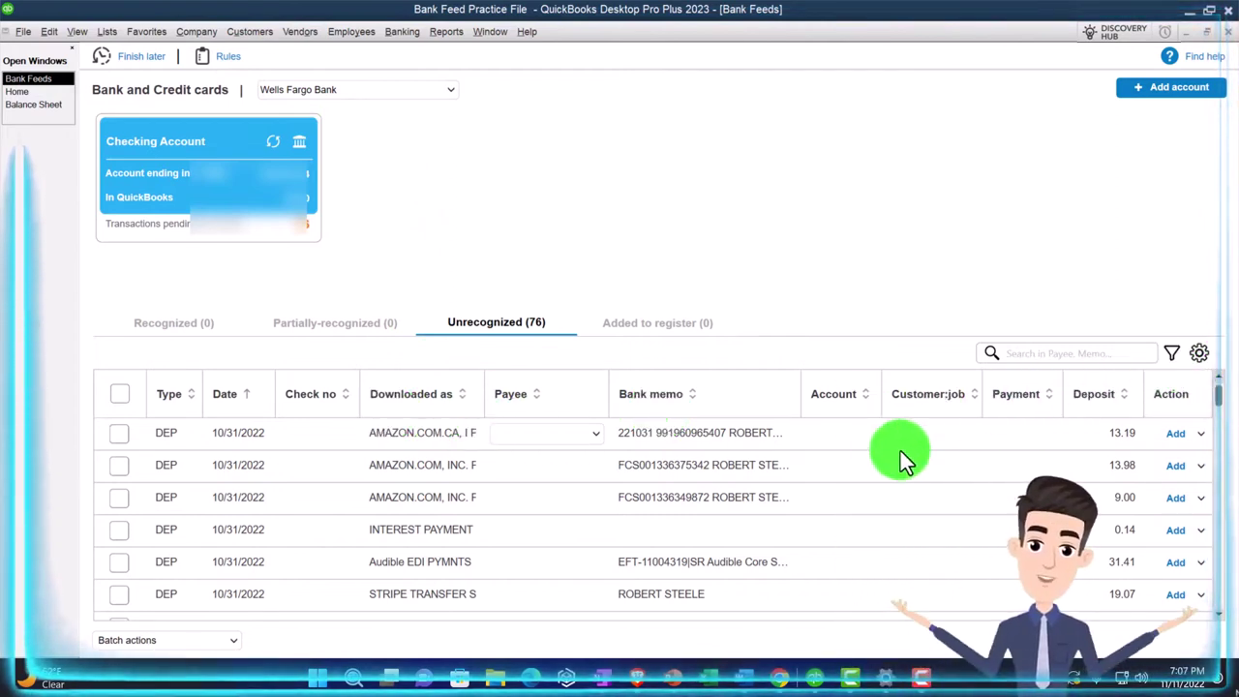
{"action": "left_click", "coordinate": [836, 440]}
{"action": "left_click", "coordinate": [704, 117]}
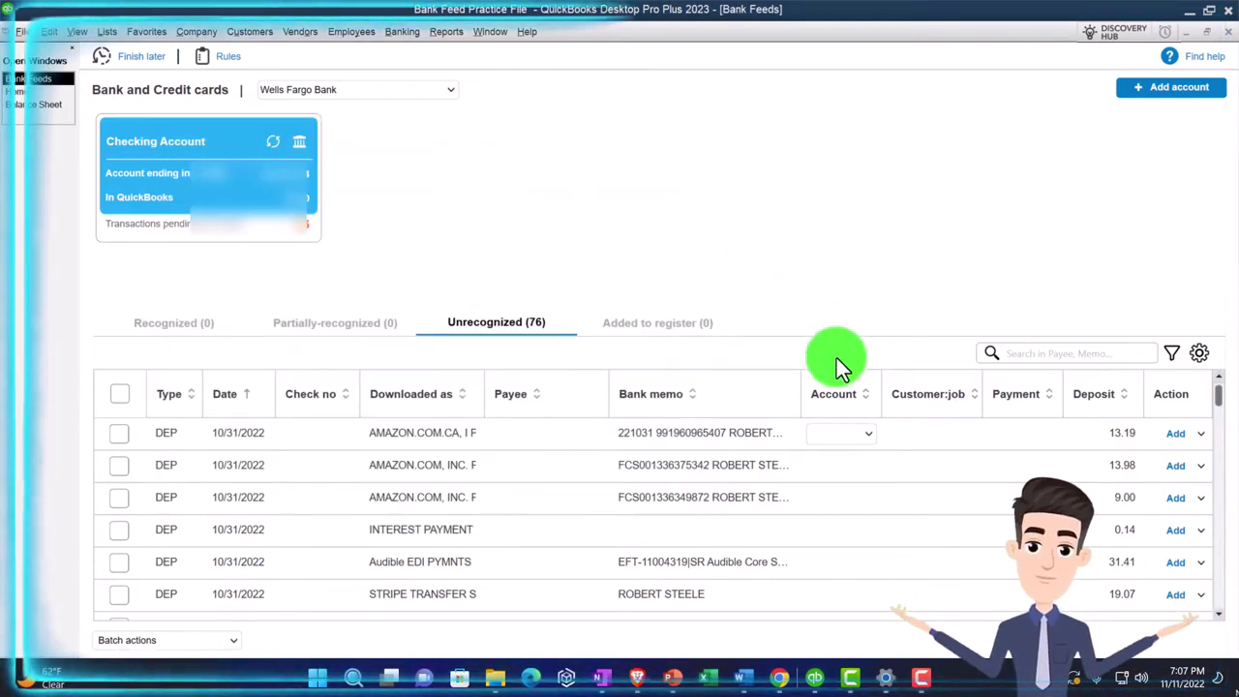
{"action": "scroll", "coordinate": [836, 514], "scroll_direction": "down", "scroll_amount": 1}
{"action": "scroll", "coordinate": [837, 514], "scroll_direction": "up", "scroll_amount": 1}
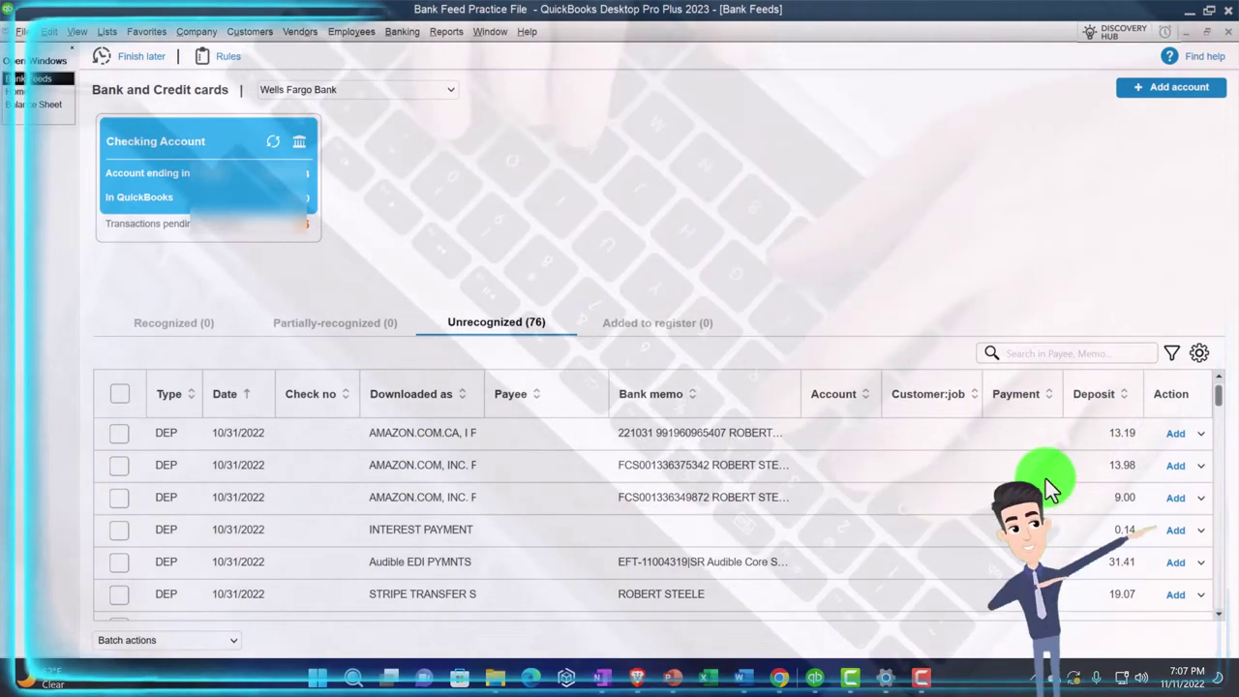
{"action": "scroll", "coordinate": [1045, 478], "scroll_direction": "down", "scroll_amount": 1}
{"action": "scroll", "coordinate": [1046, 478], "scroll_direction": "down", "scroll_amount": 1}
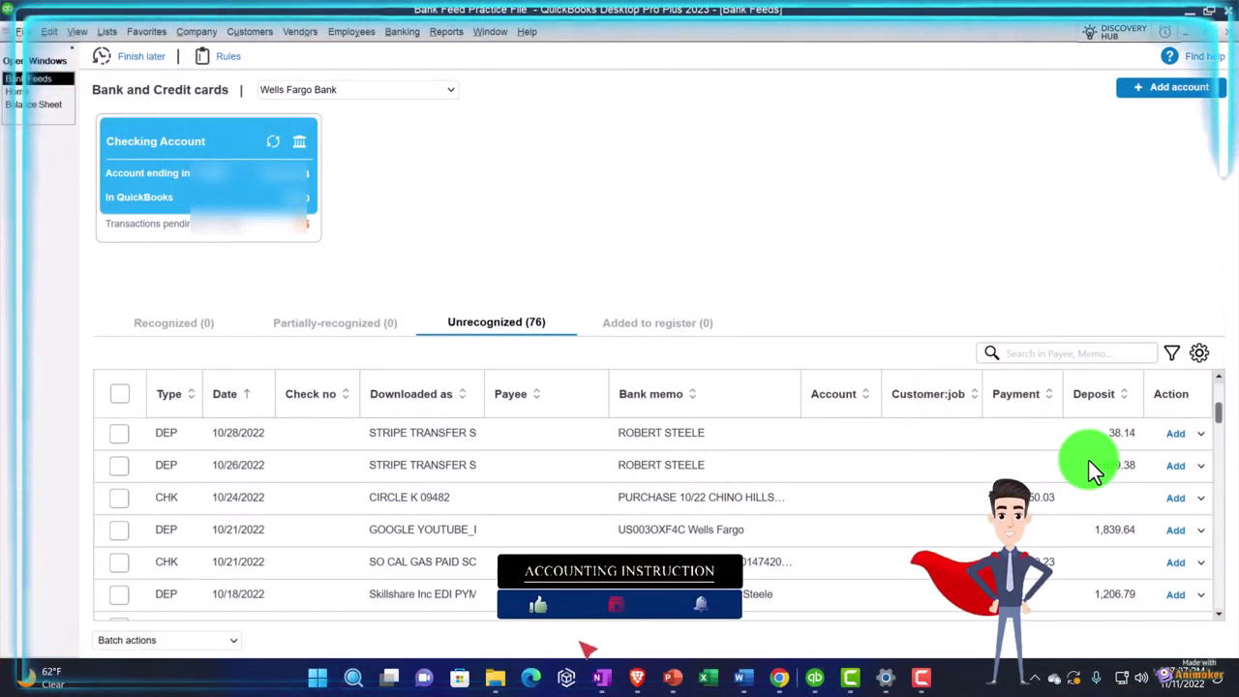
{"action": "scroll", "coordinate": [1089, 461], "scroll_direction": "up", "scroll_amount": 5}
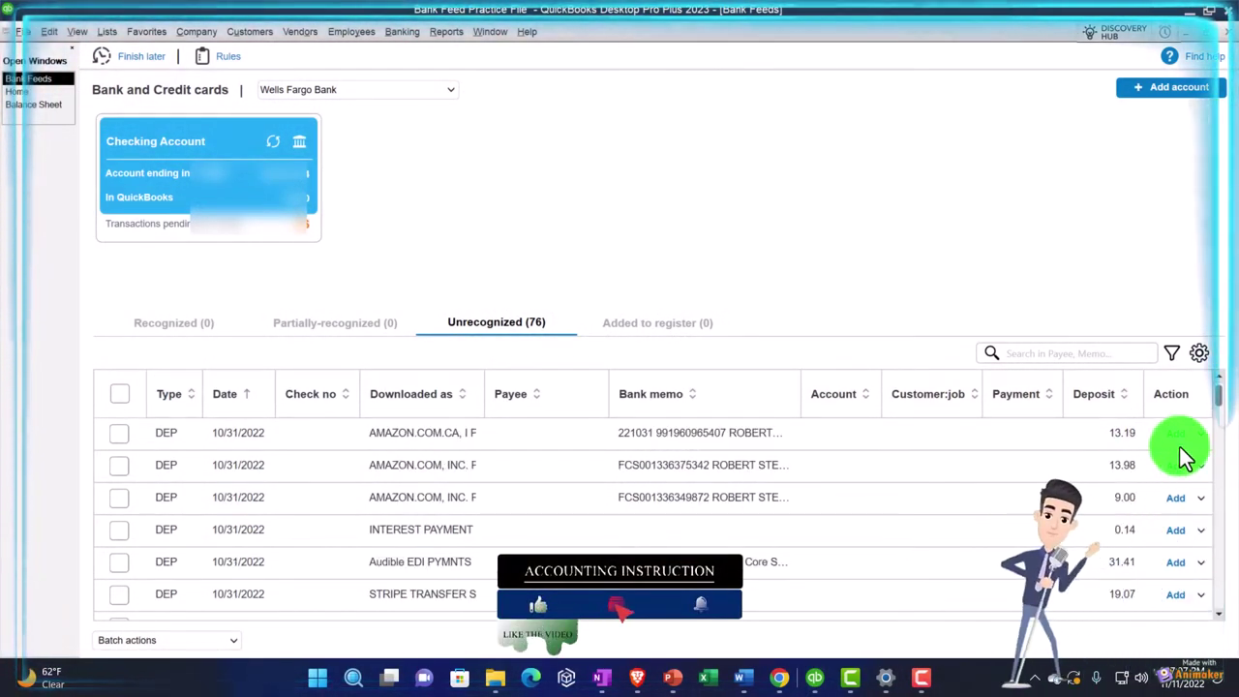
View the Add more details form for the first Amazon deposit, close it unsaved, and look at the deposit's other action options.
{"action": "left_click", "coordinate": [1201, 434]}
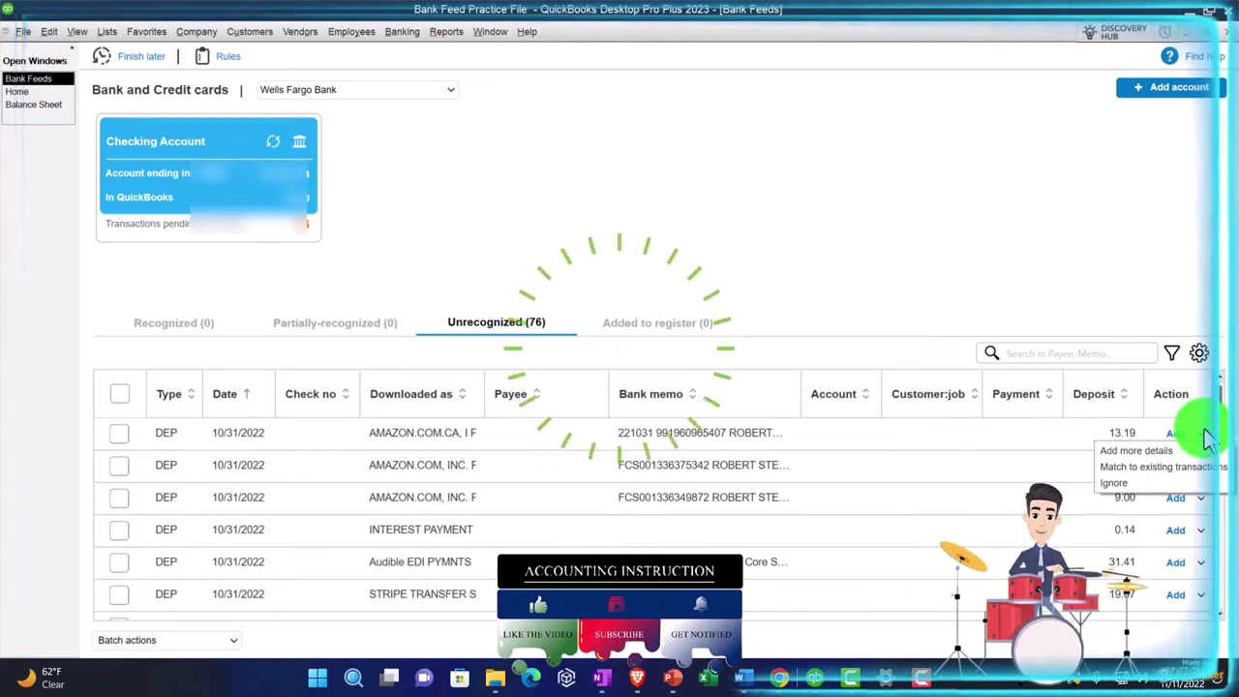
{"action": "left_click", "coordinate": [1131, 452]}
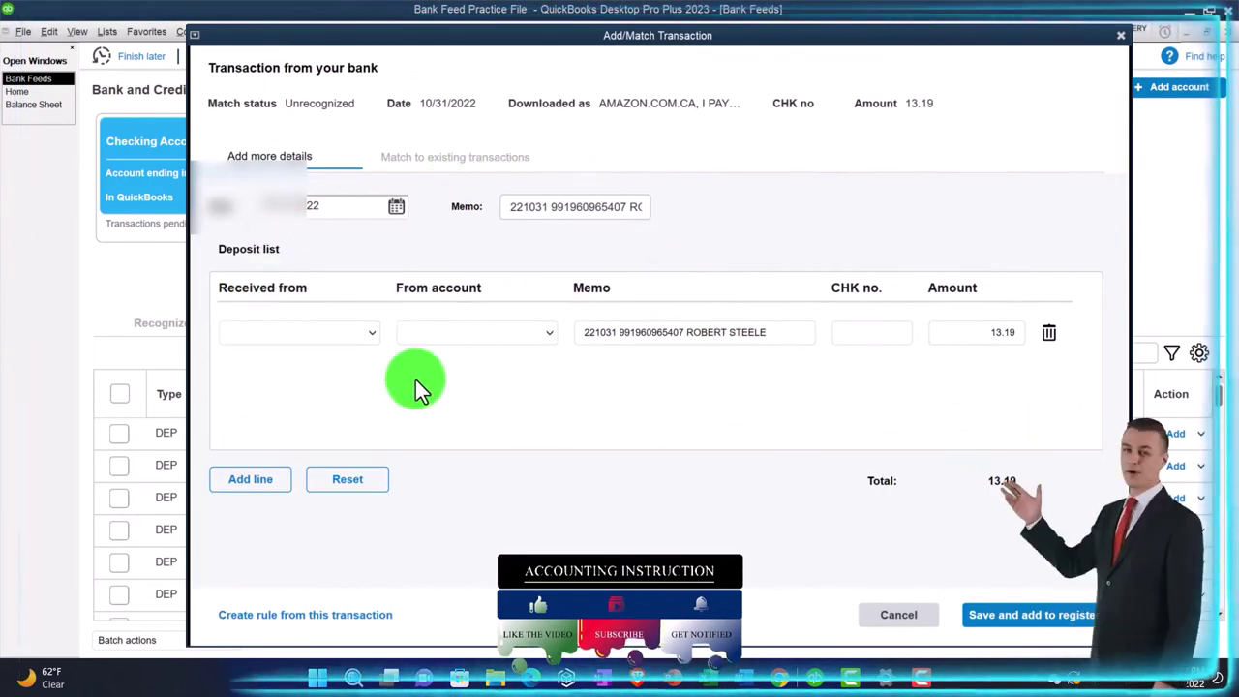
{"action": "left_click", "coordinate": [1121, 37]}
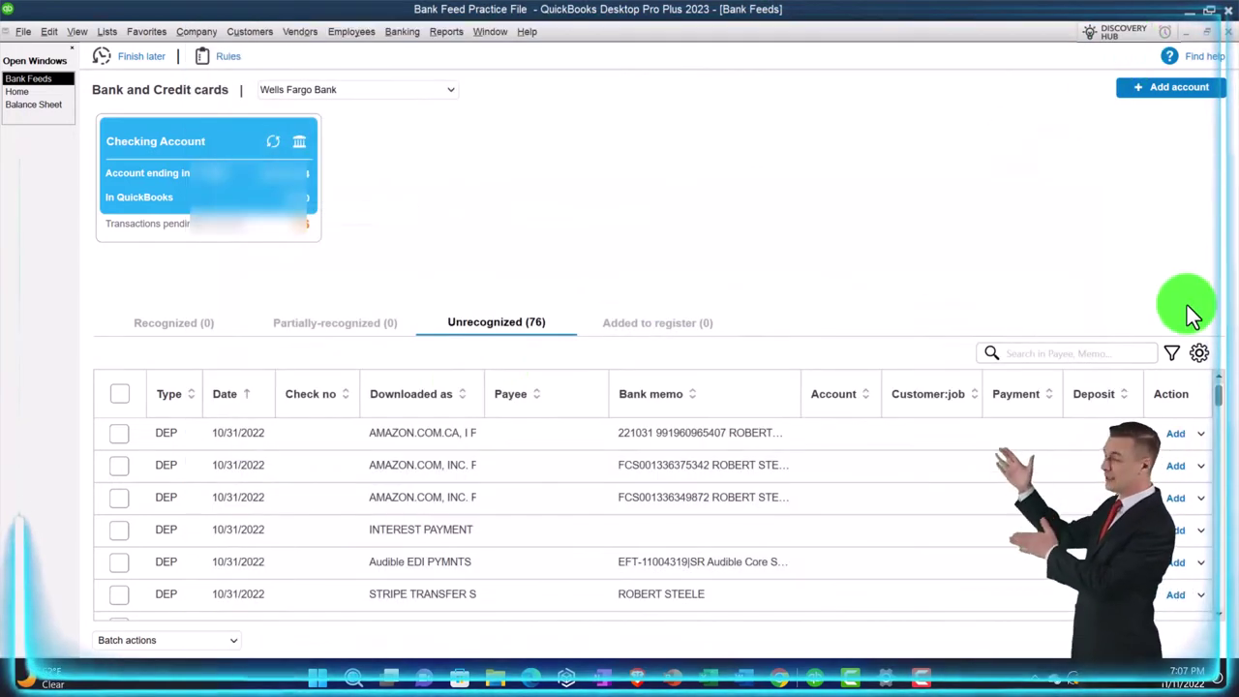
{"action": "left_click", "coordinate": [1198, 434]}
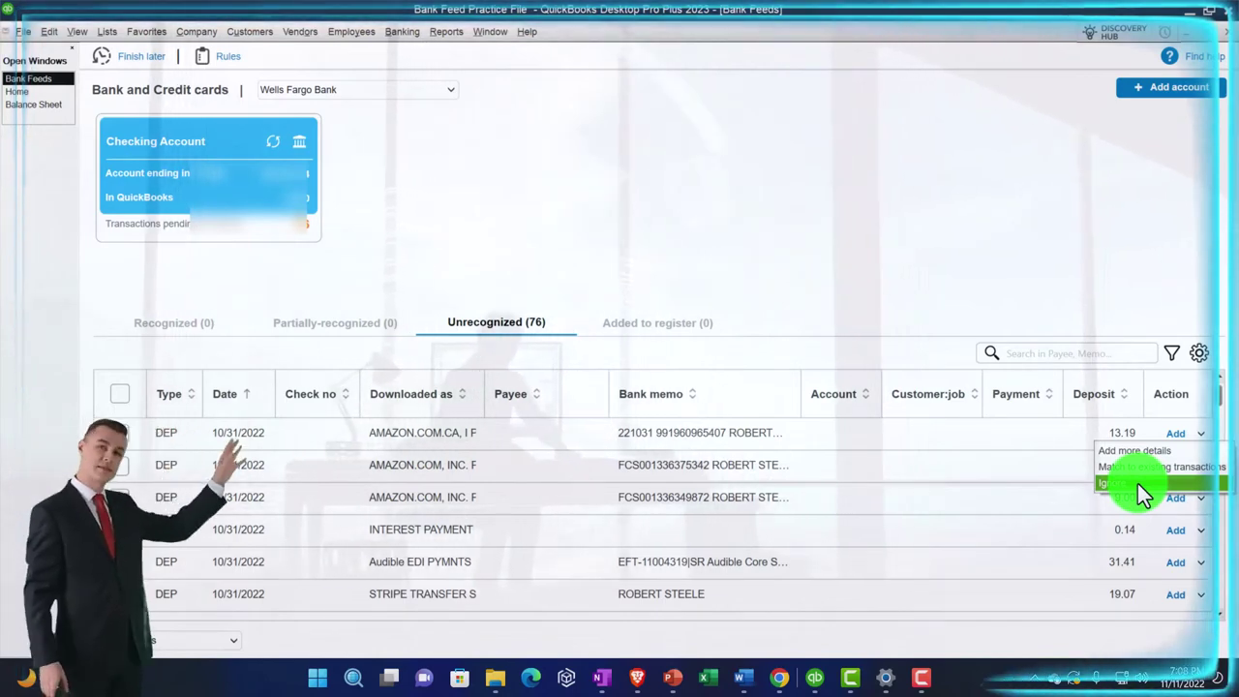
{"action": "left_click", "coordinate": [1138, 484]}
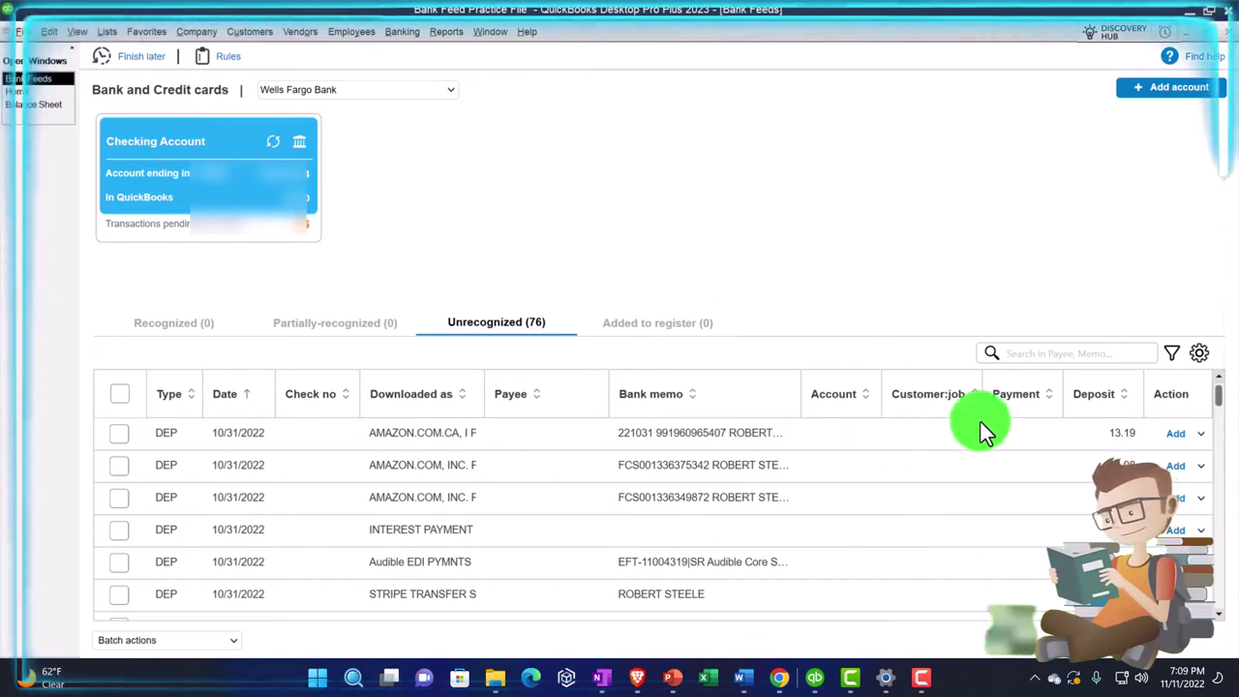
Hide the check number column in the unrecognized transactions list.
{"action": "left_click", "coordinate": [1201, 355]}
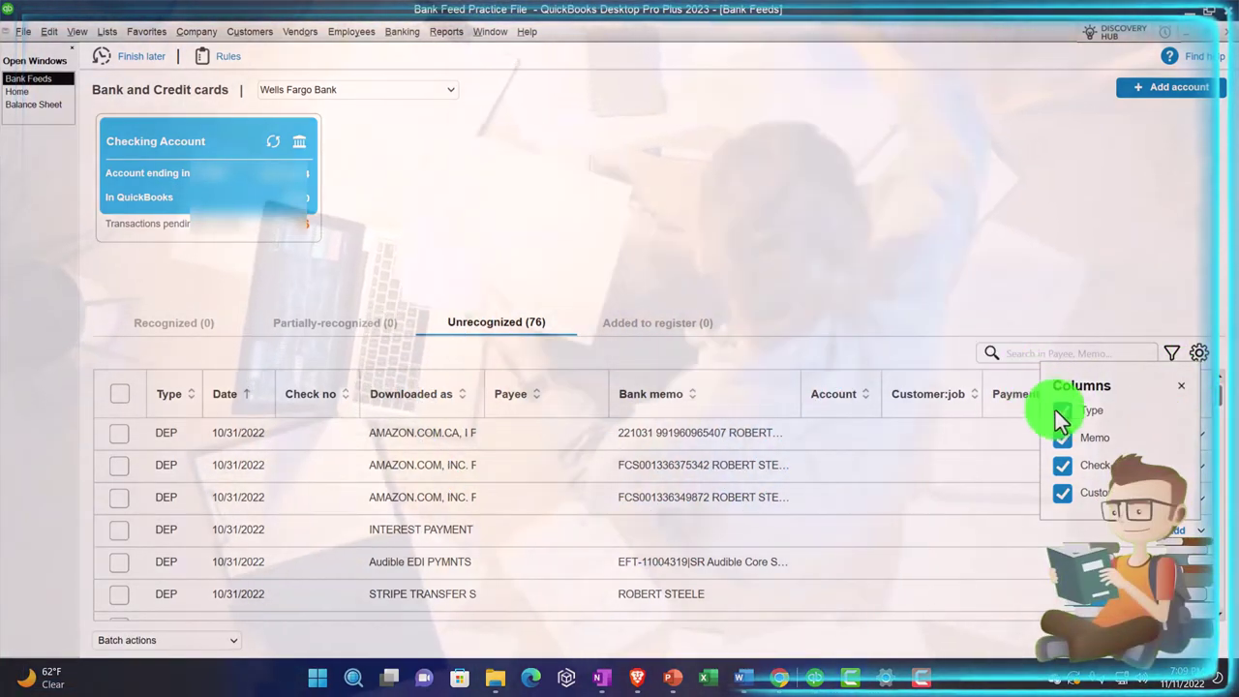
{"action": "left_click", "coordinate": [1062, 466]}
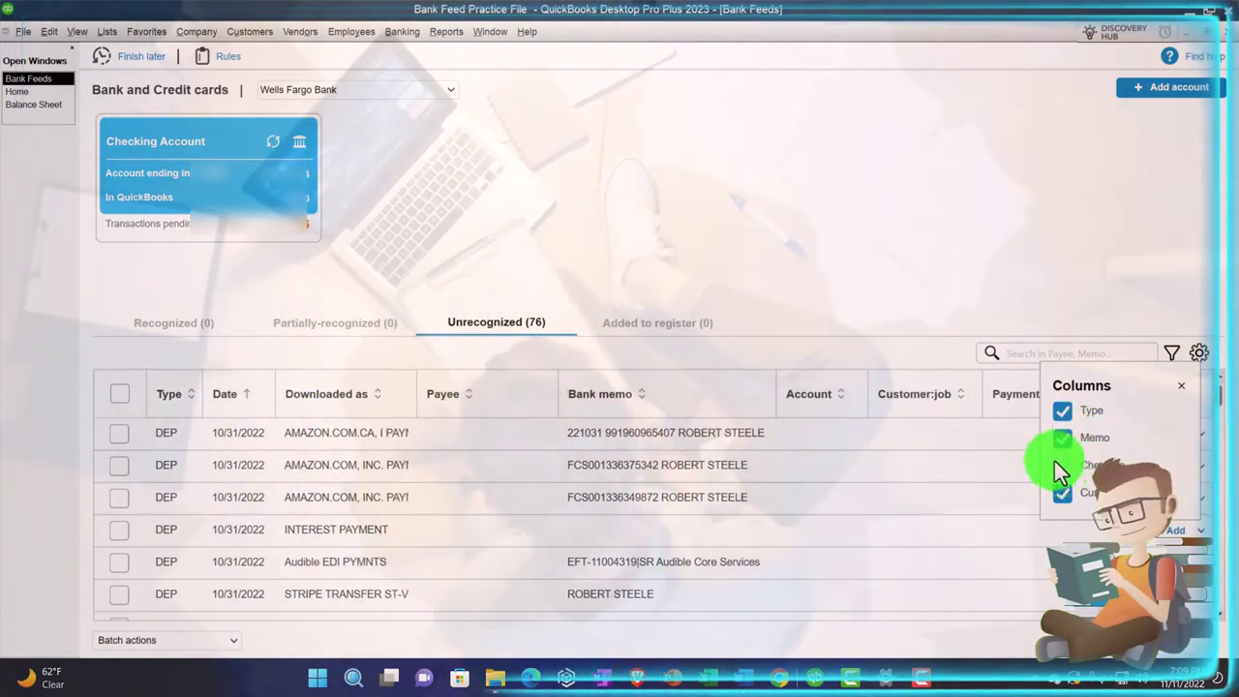
{"action": "left_click", "coordinate": [1181, 385]}
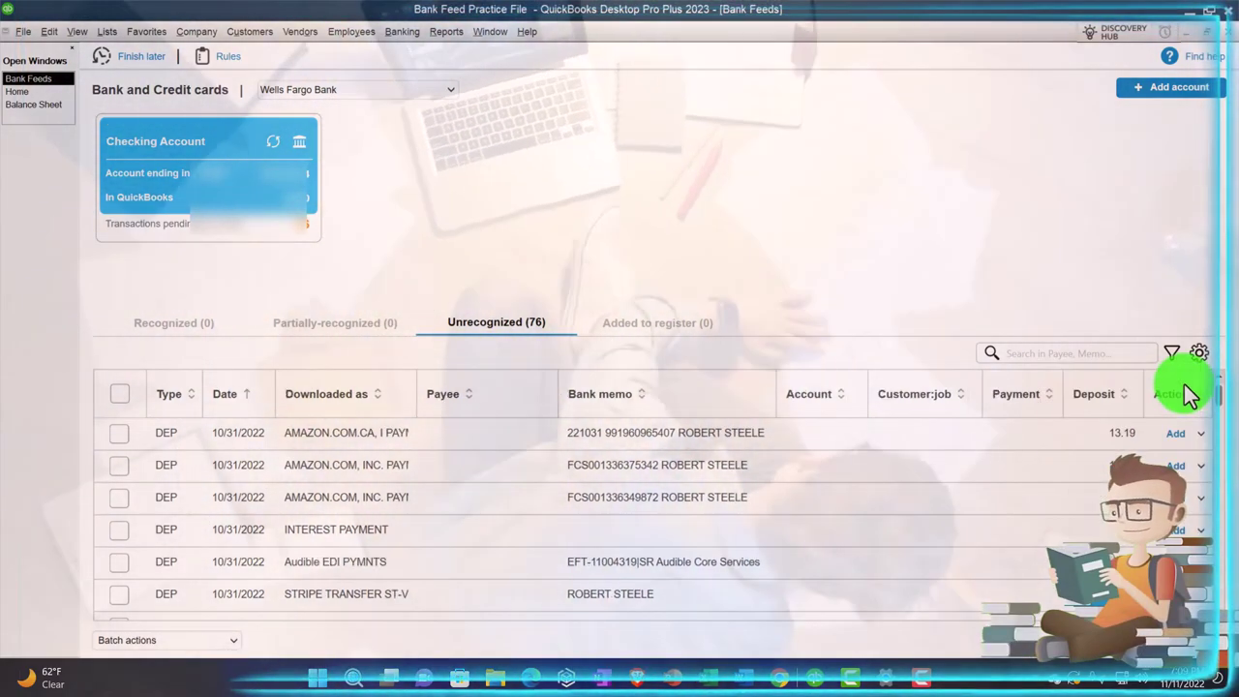
Filter the unrecognized transactions by the DEP type and look through the deposits.
{"action": "left_click", "coordinate": [1171, 355]}
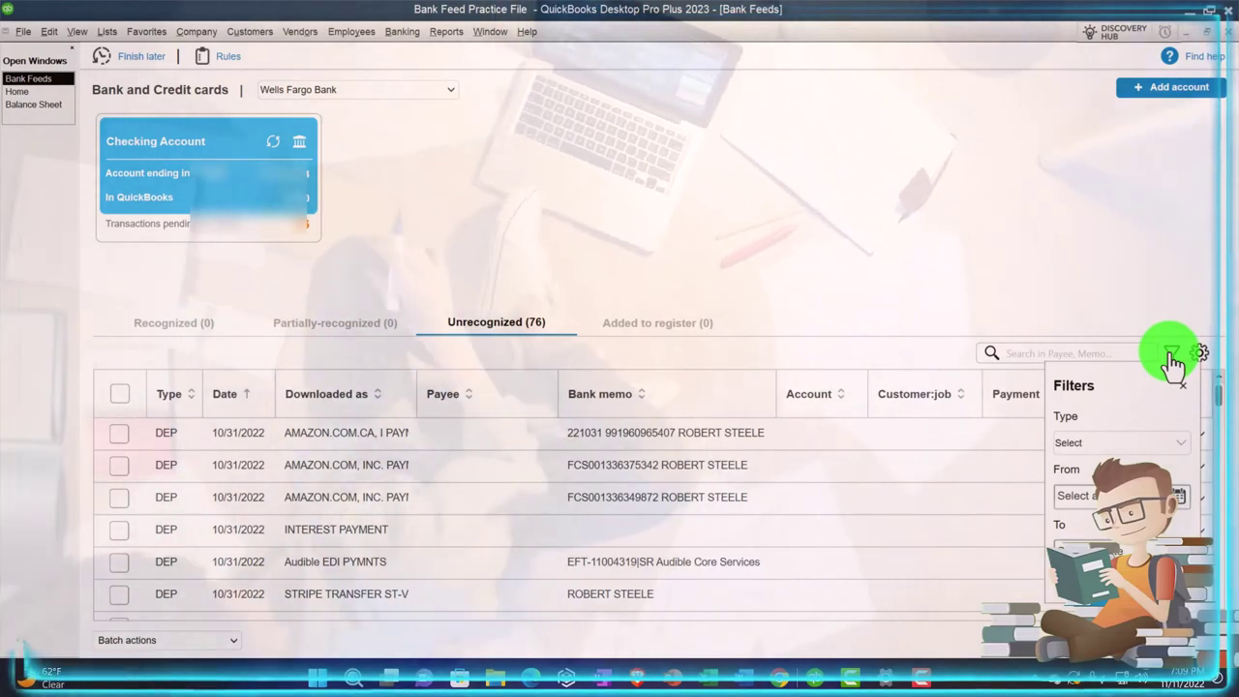
{"action": "left_click", "coordinate": [1180, 442]}
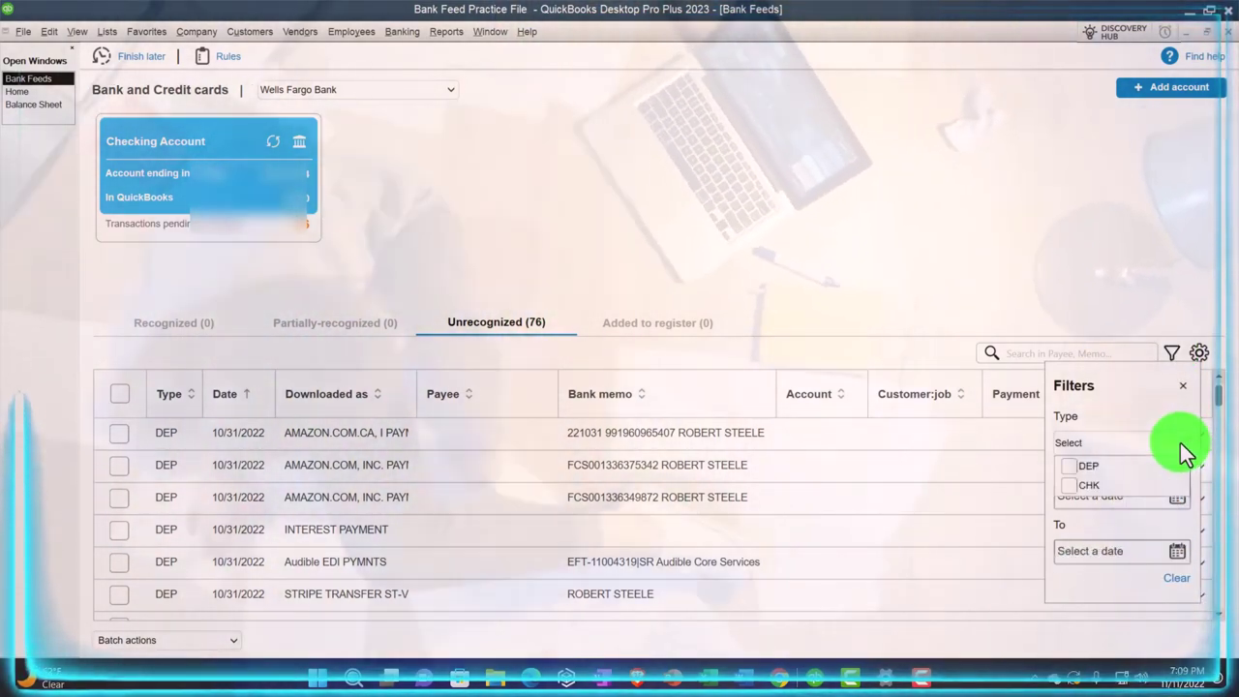
{"action": "left_click", "coordinate": [1075, 468]}
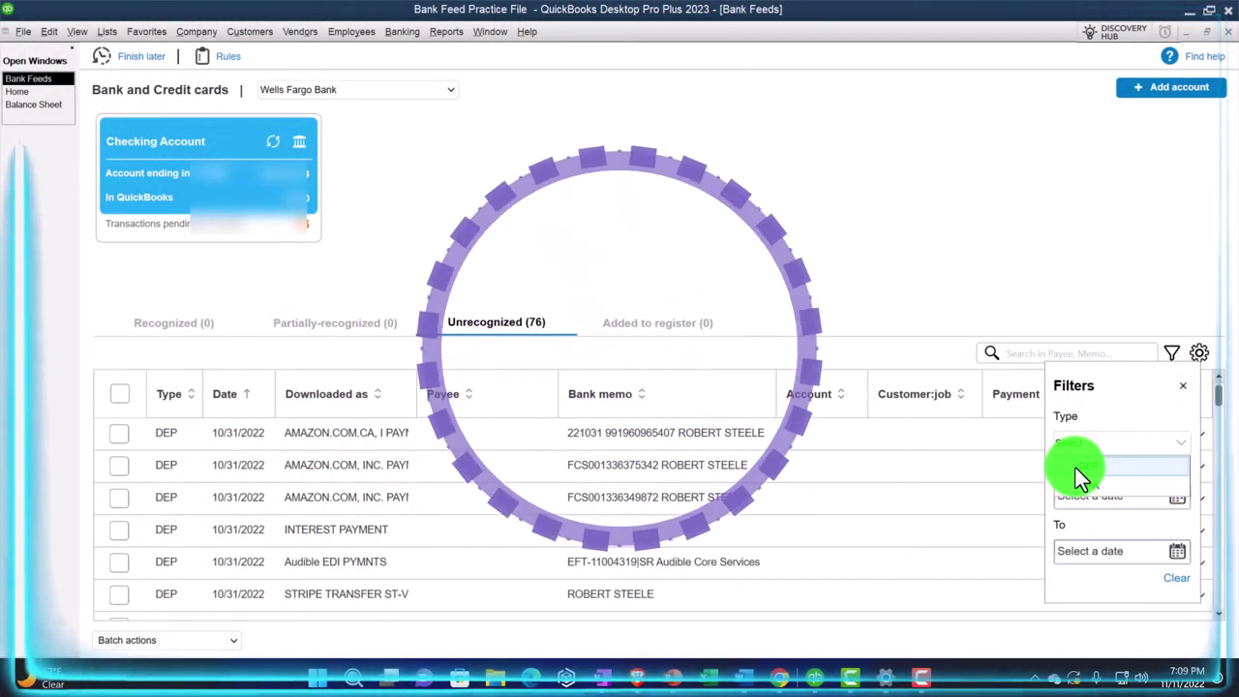
{"action": "left_click", "coordinate": [1129, 585]}
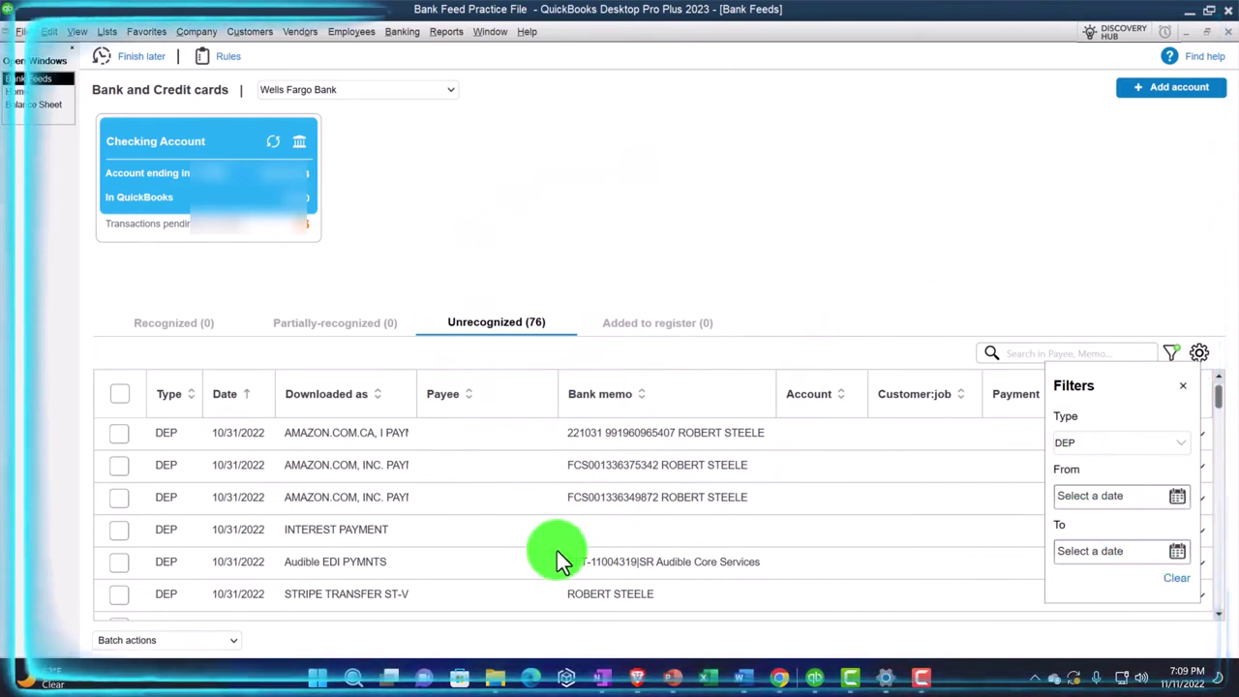
{"action": "scroll", "coordinate": [557, 560], "scroll_direction": "down", "scroll_amount": 5}
{"action": "scroll", "coordinate": [557, 560], "scroll_direction": "up", "scroll_amount": 5}
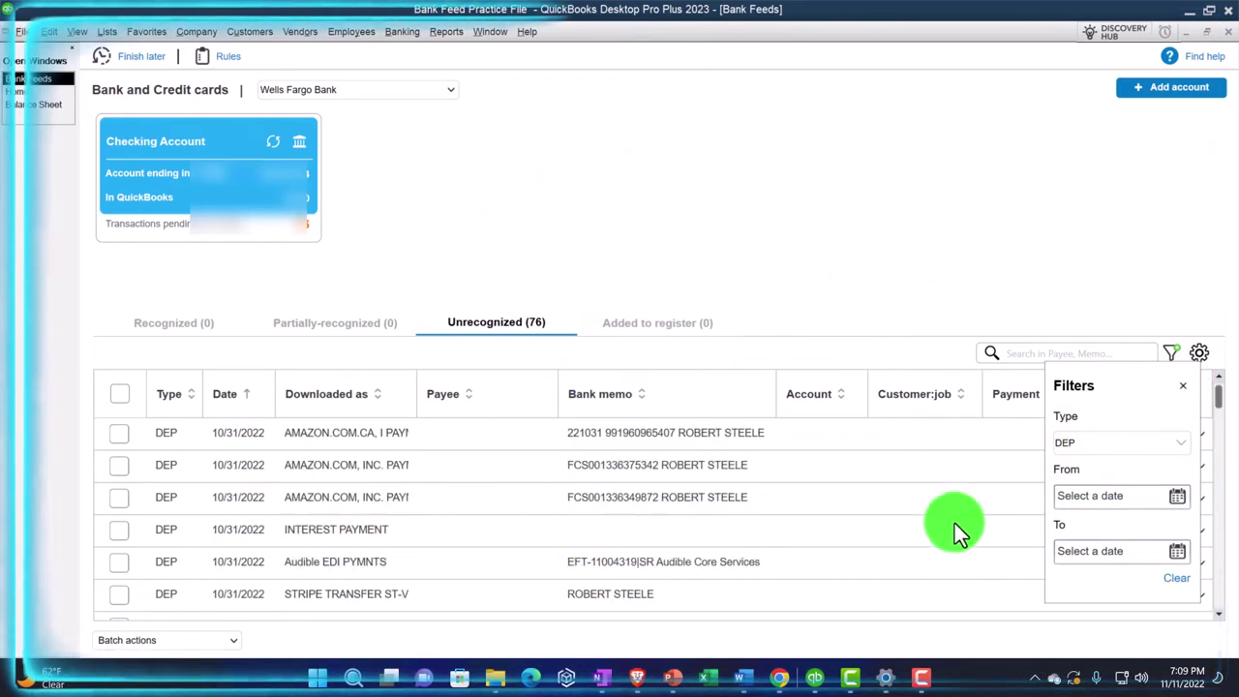
Switch the type filter from DEP to CHK, then remove it and close the filters.
{"action": "left_click", "coordinate": [1170, 450]}
{"action": "left_click", "coordinate": [1075, 467]}
{"action": "left_click", "coordinate": [1078, 482]}
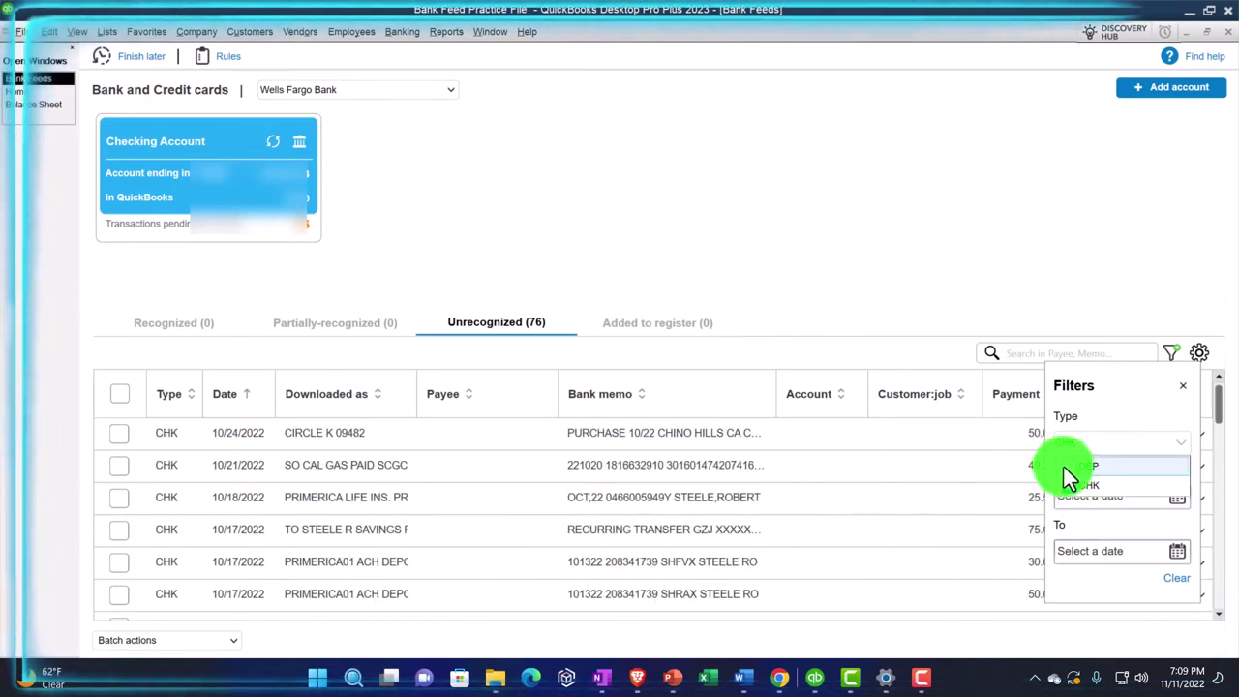
{"action": "left_click", "coordinate": [1066, 469]}
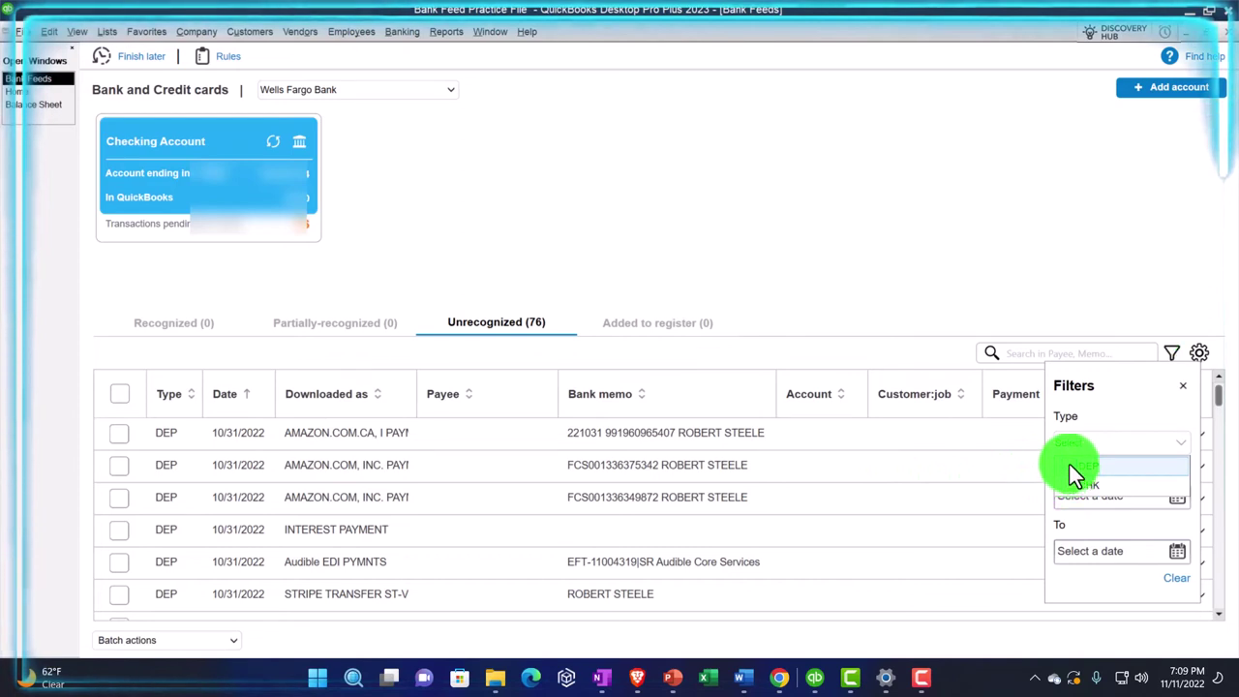
{"action": "left_click", "coordinate": [1102, 402]}
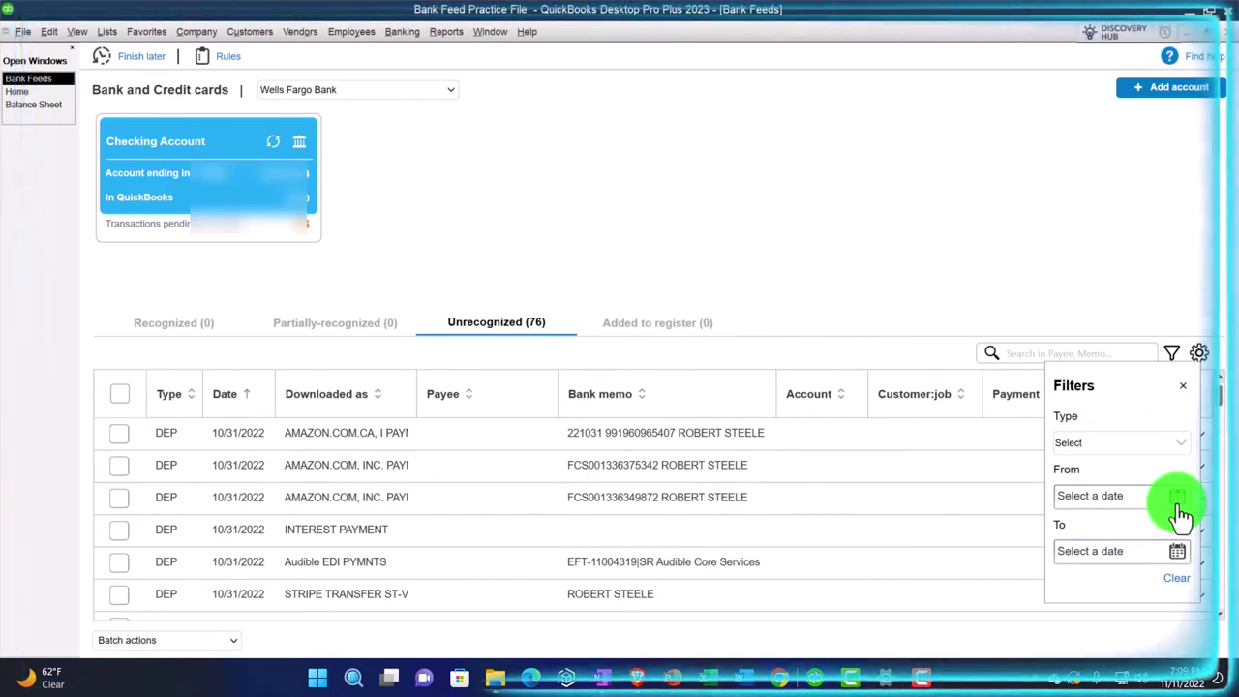
{"action": "left_click", "coordinate": [1189, 392]}
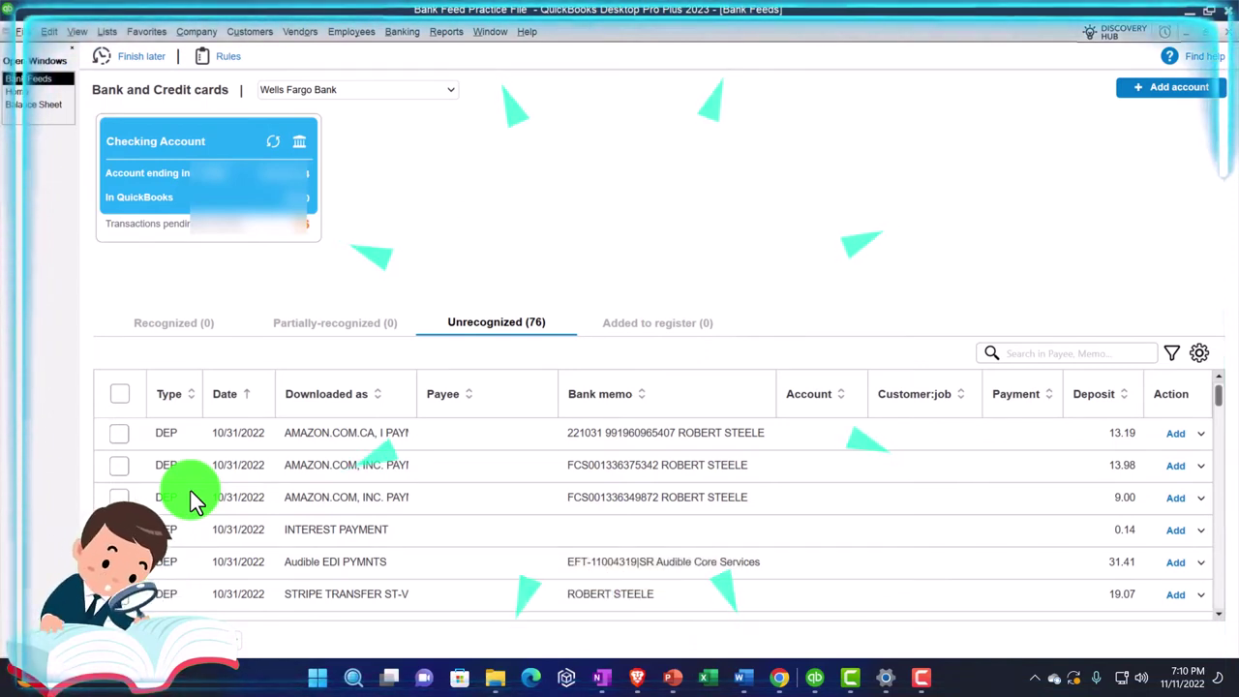
Sort the unrecognized transactions by Type in both directions, ending with deposits first.
{"action": "left_click", "coordinate": [168, 396]}
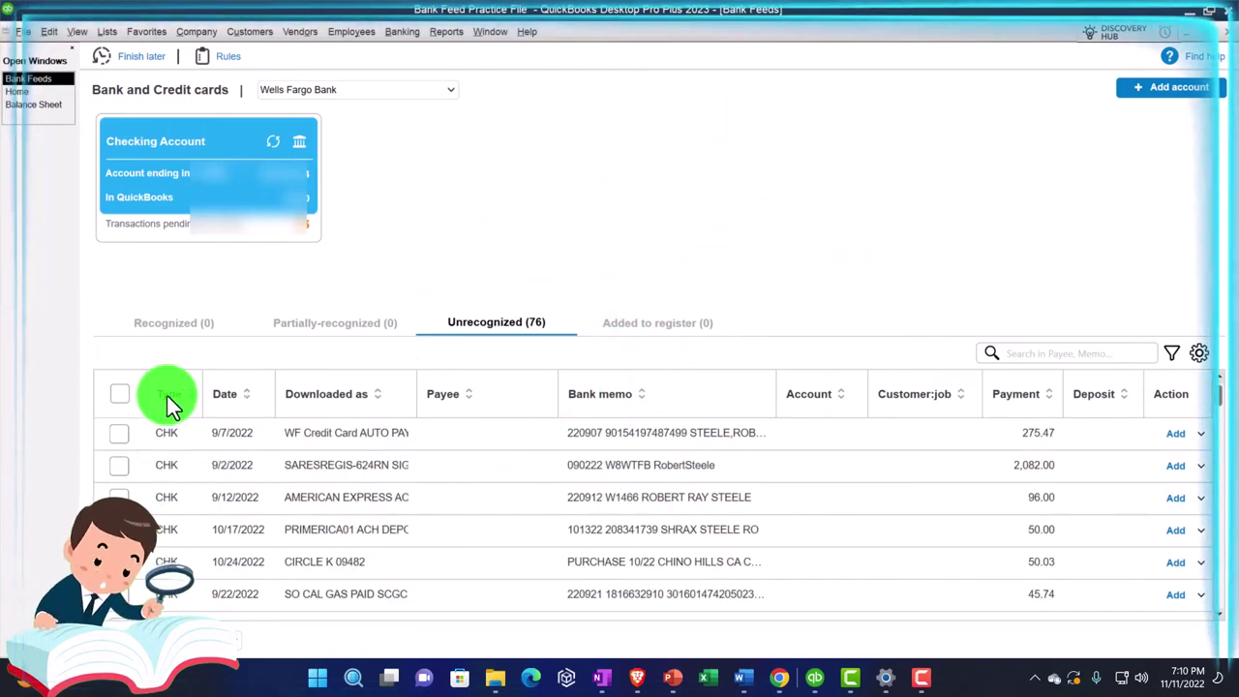
{"action": "left_click", "coordinate": [168, 396]}
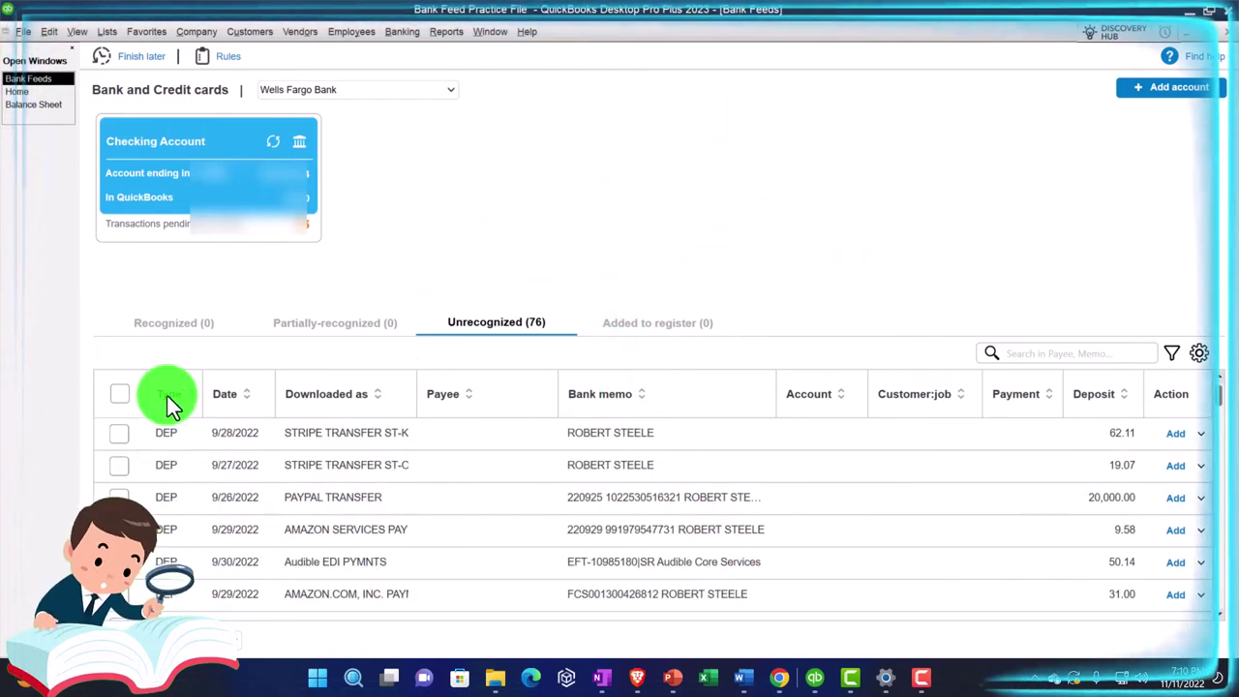
{"action": "left_click", "coordinate": [168, 396]}
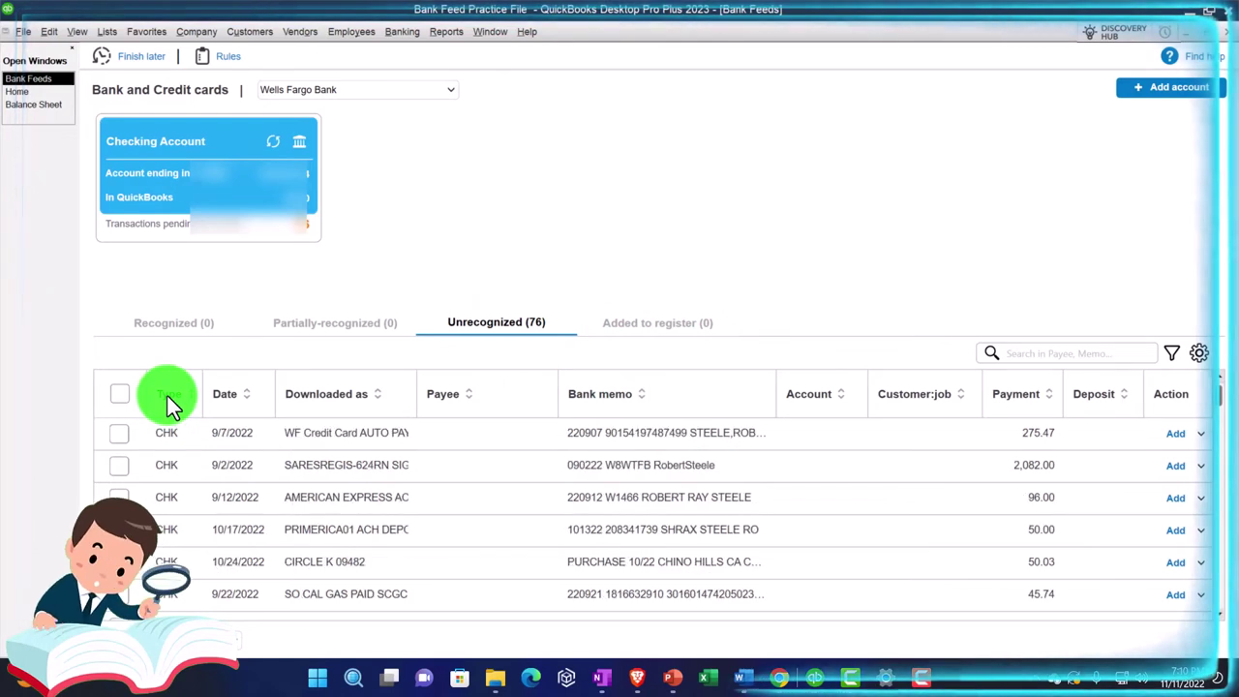
{"action": "left_click", "coordinate": [167, 396]}
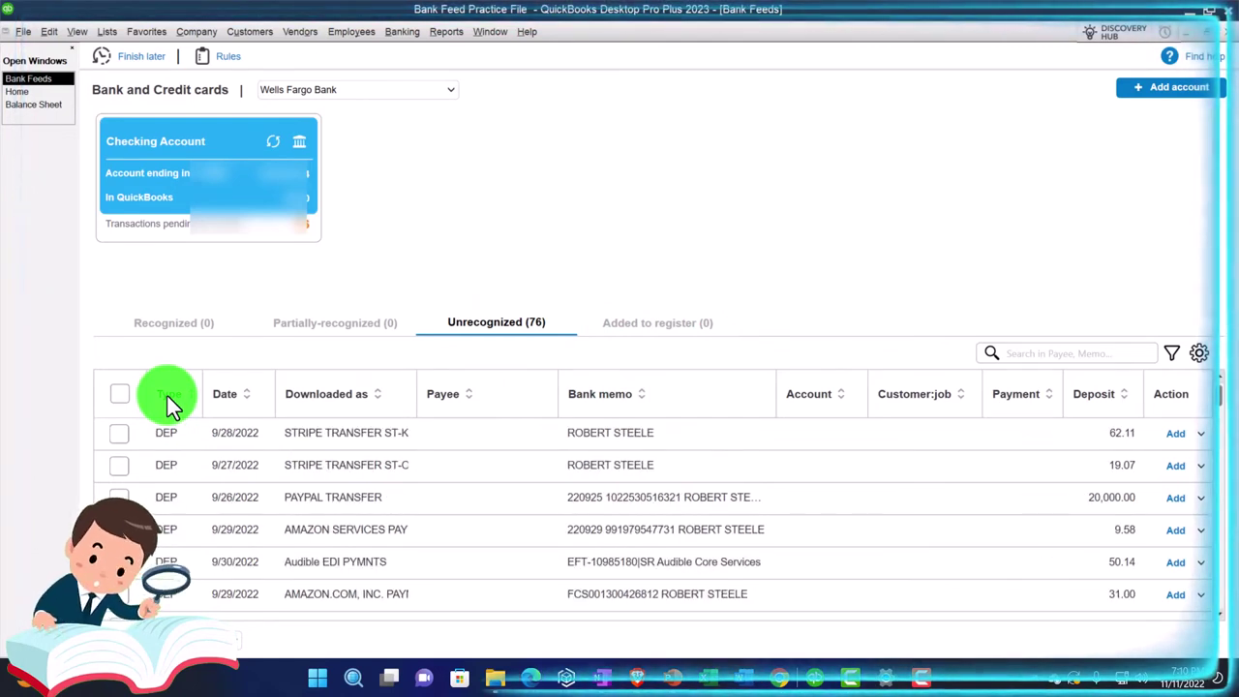
Sort the transactions by Date in both directions, then sort them by the Downloaded as column in ascending order.
{"action": "left_click", "coordinate": [220, 397]}
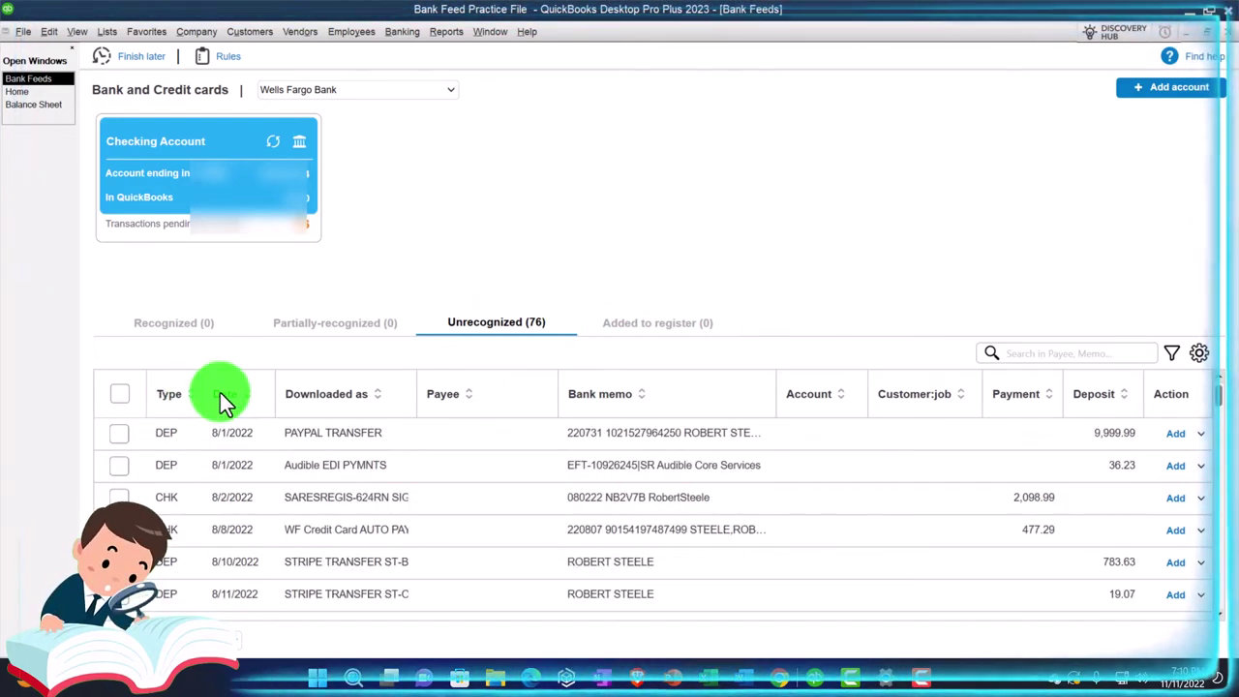
{"action": "left_click", "coordinate": [220, 397]}
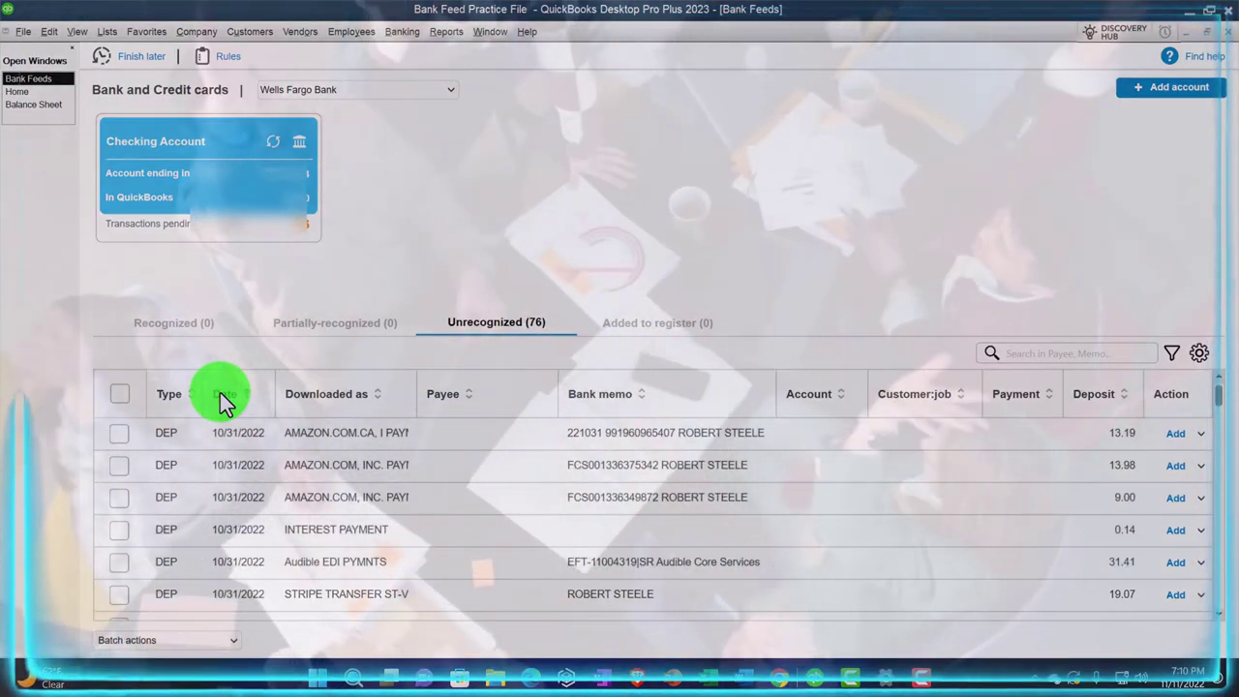
{"action": "left_click", "coordinate": [221, 395]}
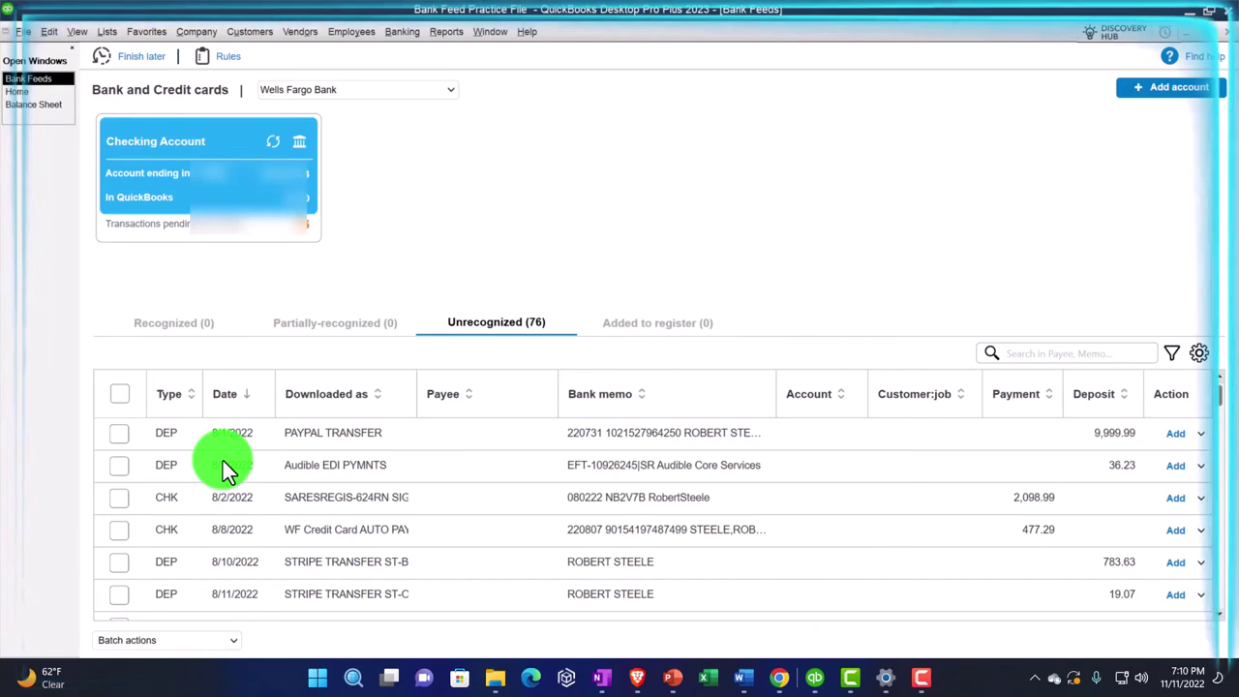
{"action": "left_click", "coordinate": [337, 400]}
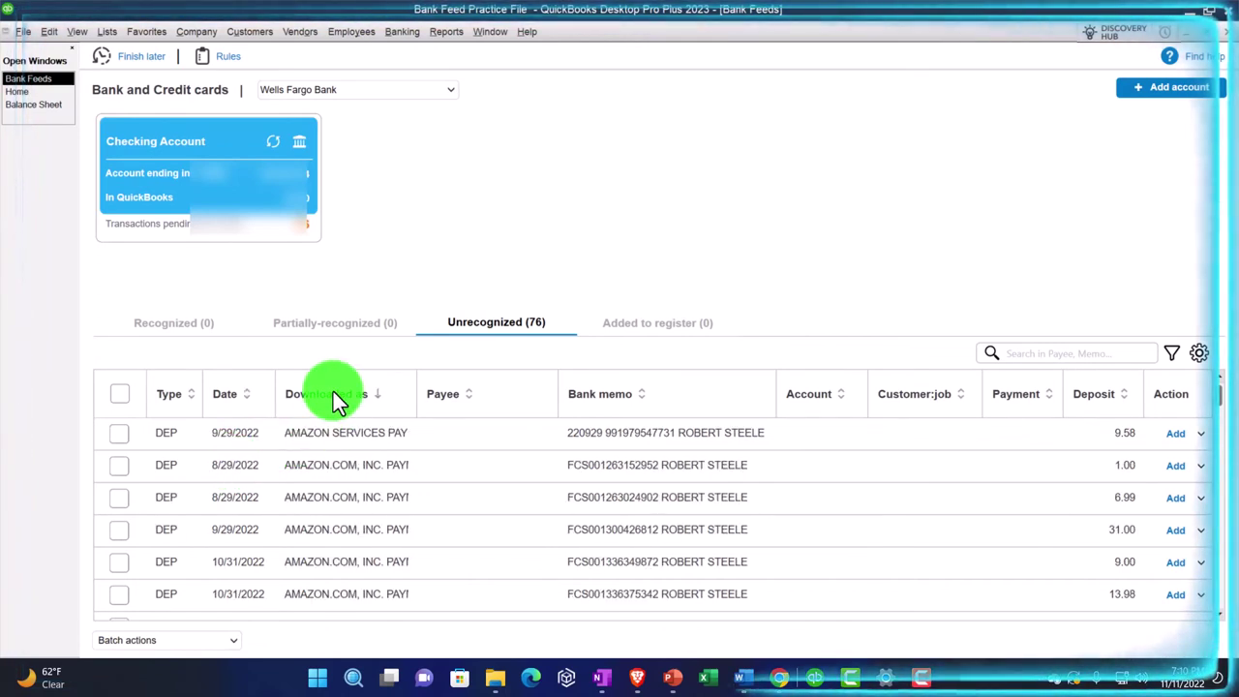
Sort by Downloaded as in descending order and view the batch actions for the three WF Credit Card AUTO PAY checks, leaving them unselected.
{"action": "left_click", "coordinate": [337, 401]}
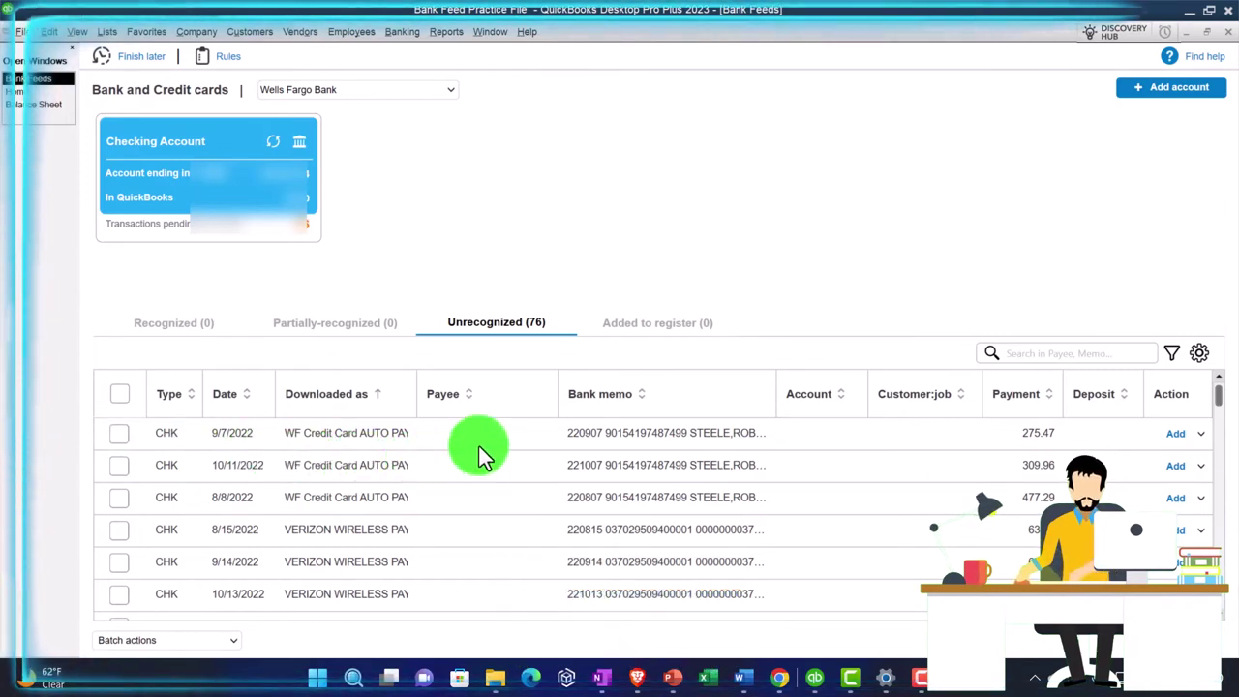
{"action": "left_click", "coordinate": [118, 438]}
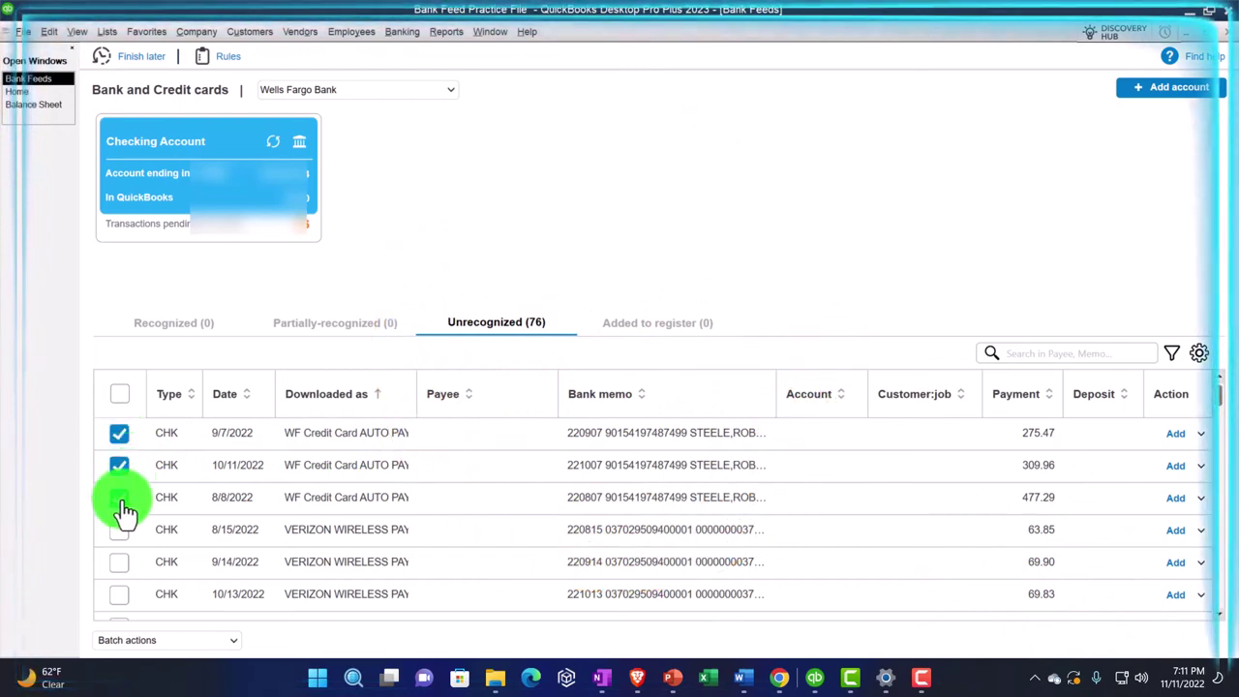
{"action": "left_click", "coordinate": [233, 640]}
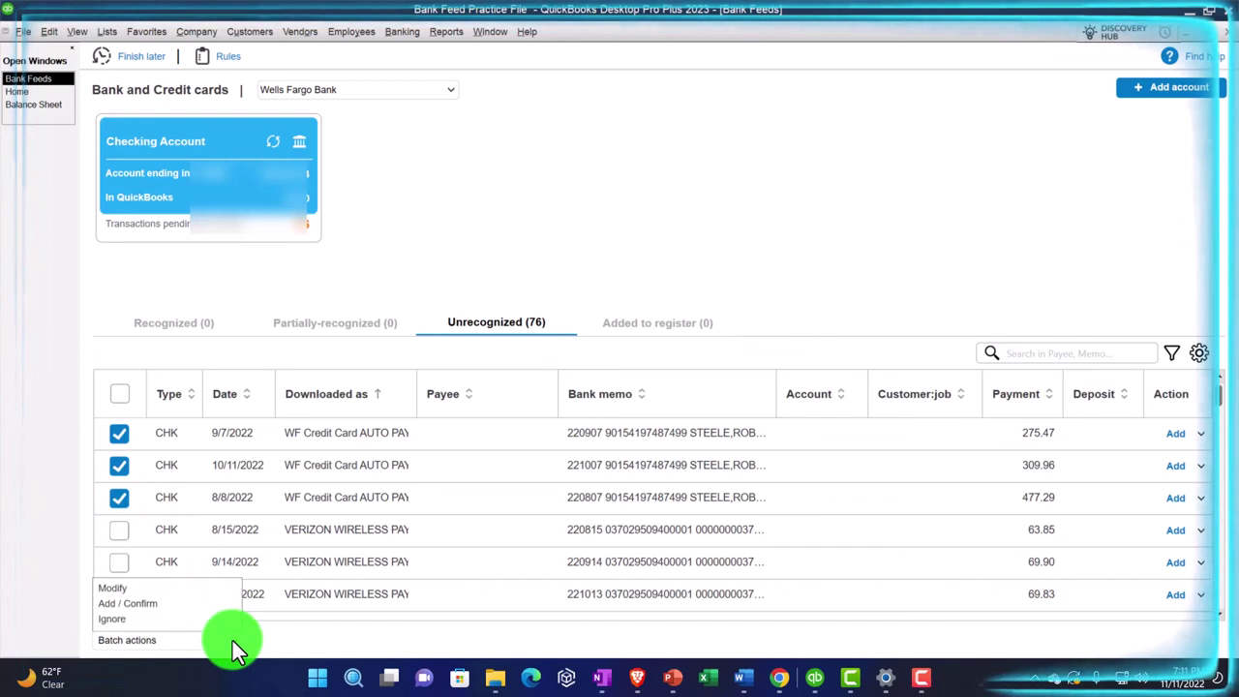
{"action": "left_click", "coordinate": [237, 646]}
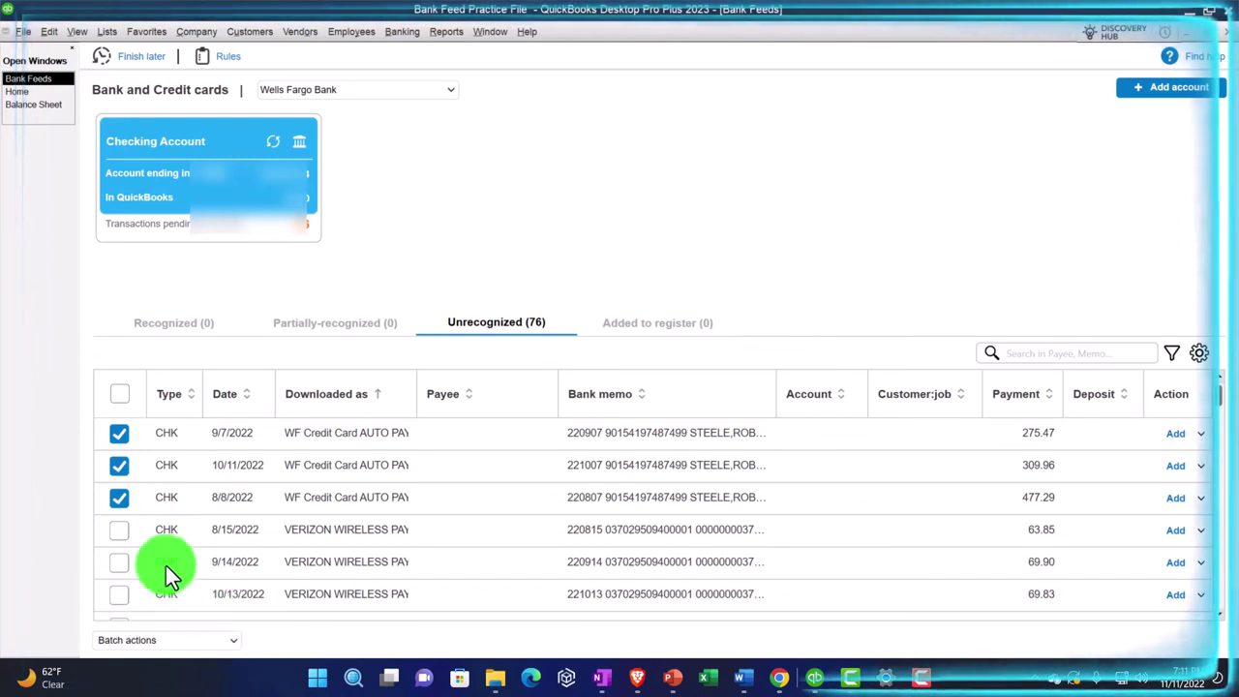
{"action": "left_click", "coordinate": [119, 497]}
{"action": "left_click", "coordinate": [119, 465]}
{"action": "left_click", "coordinate": [119, 432]}
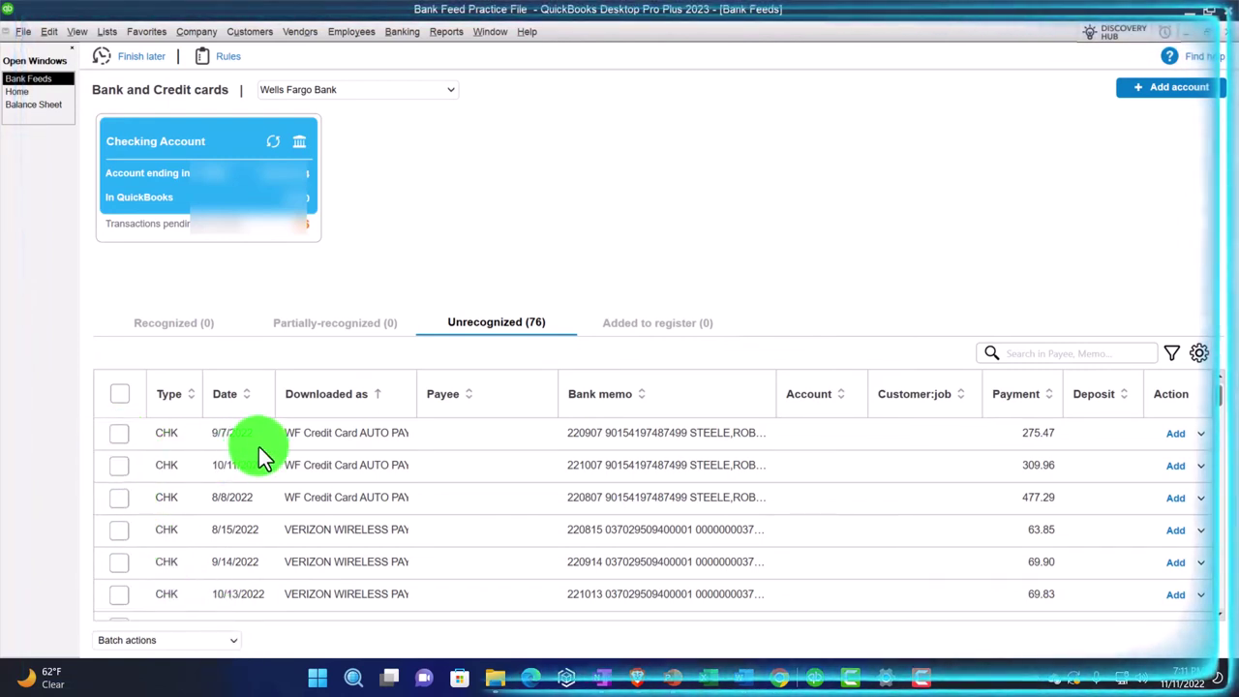
Sort the transactions by Bank memo in both directions, followed by the Payment and Deposit columns.
{"action": "left_click", "coordinate": [613, 397]}
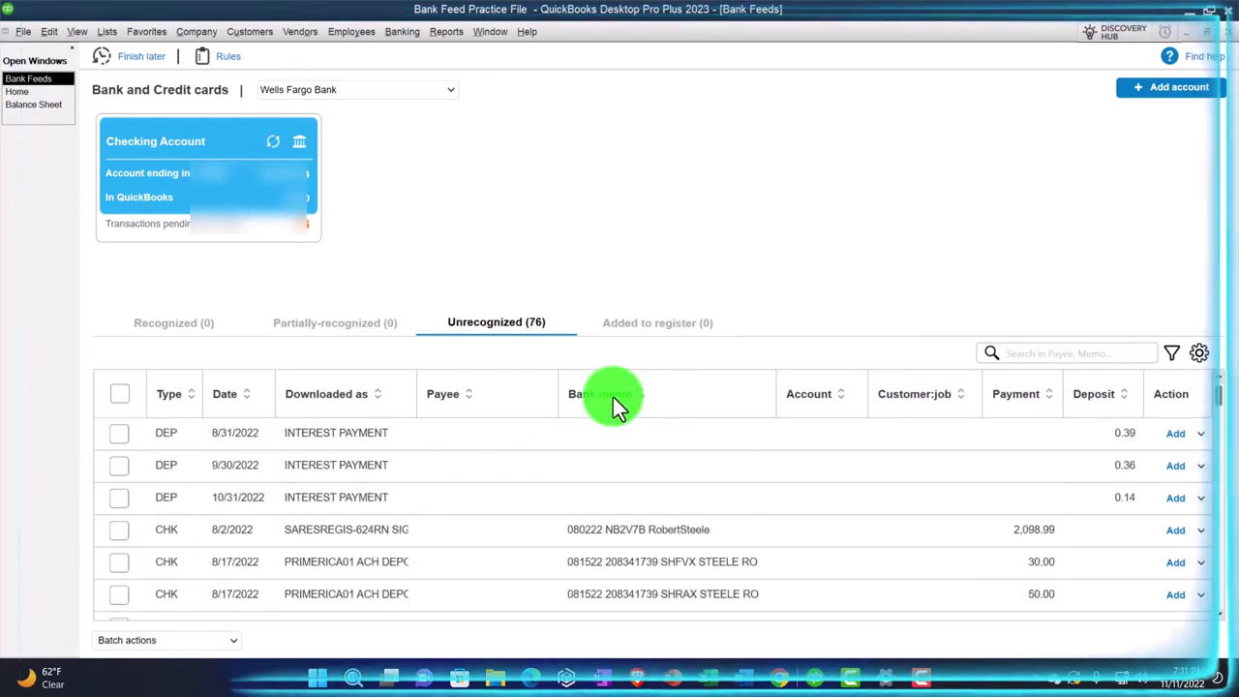
{"action": "left_click", "coordinate": [612, 396]}
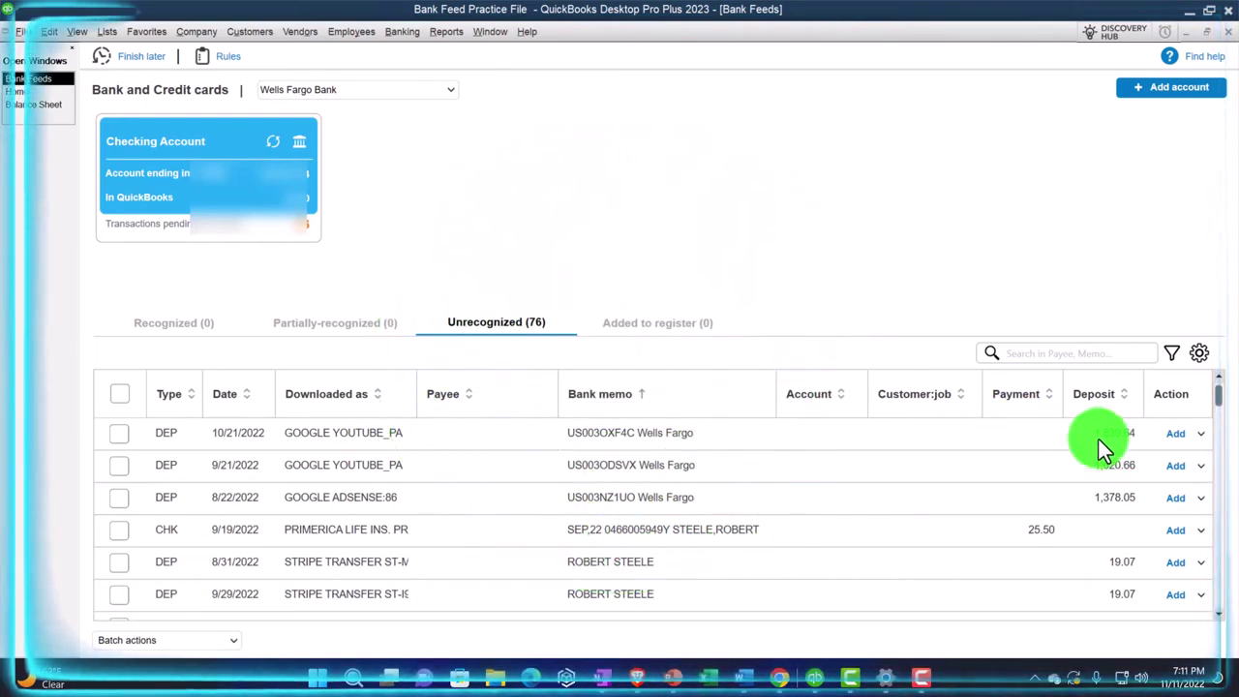
{"action": "left_click", "coordinate": [1022, 398]}
{"action": "left_click", "coordinate": [1089, 397]}
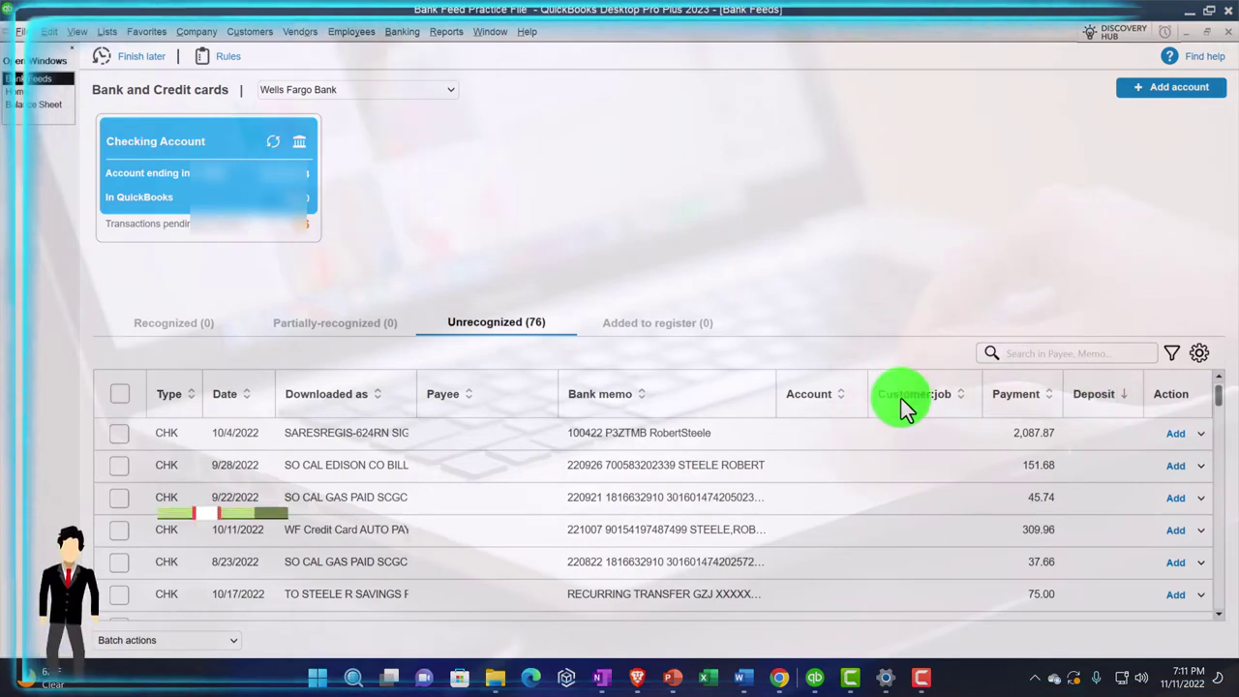
Re-sort the transactions by Date, Downloaded as and Bank memo, ending with Downloaded as in ascending order.
{"action": "left_click", "coordinate": [223, 396]}
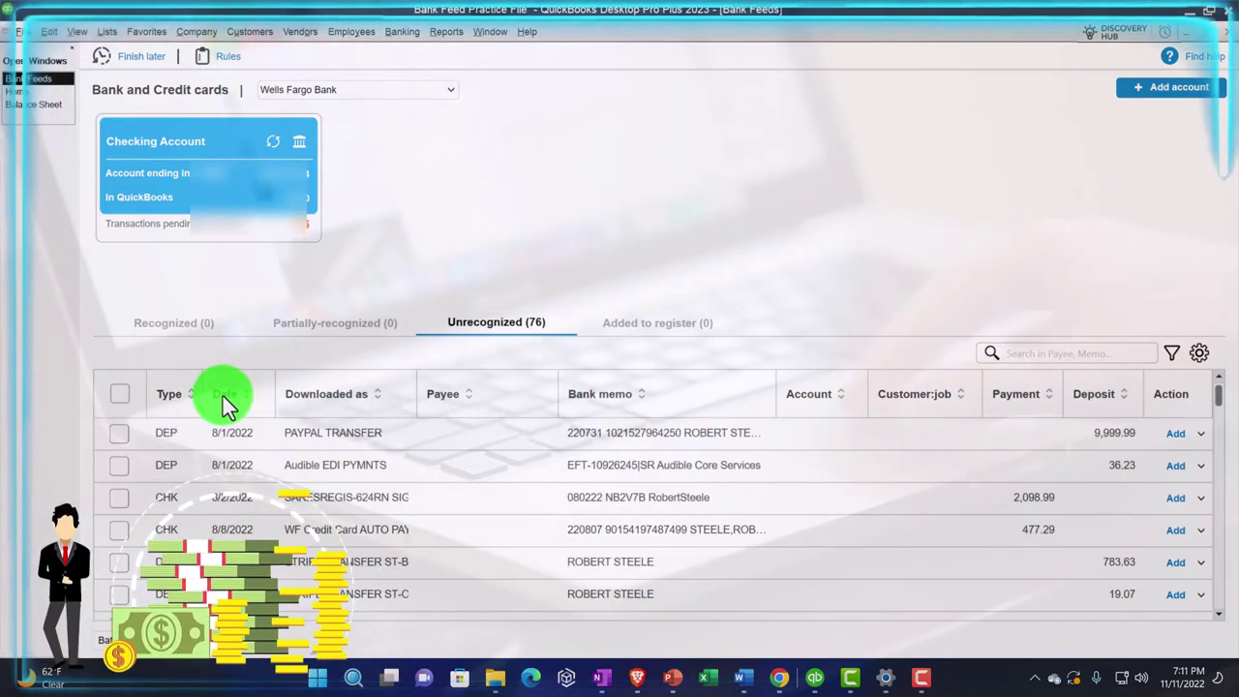
{"action": "left_click", "coordinate": [345, 400]}
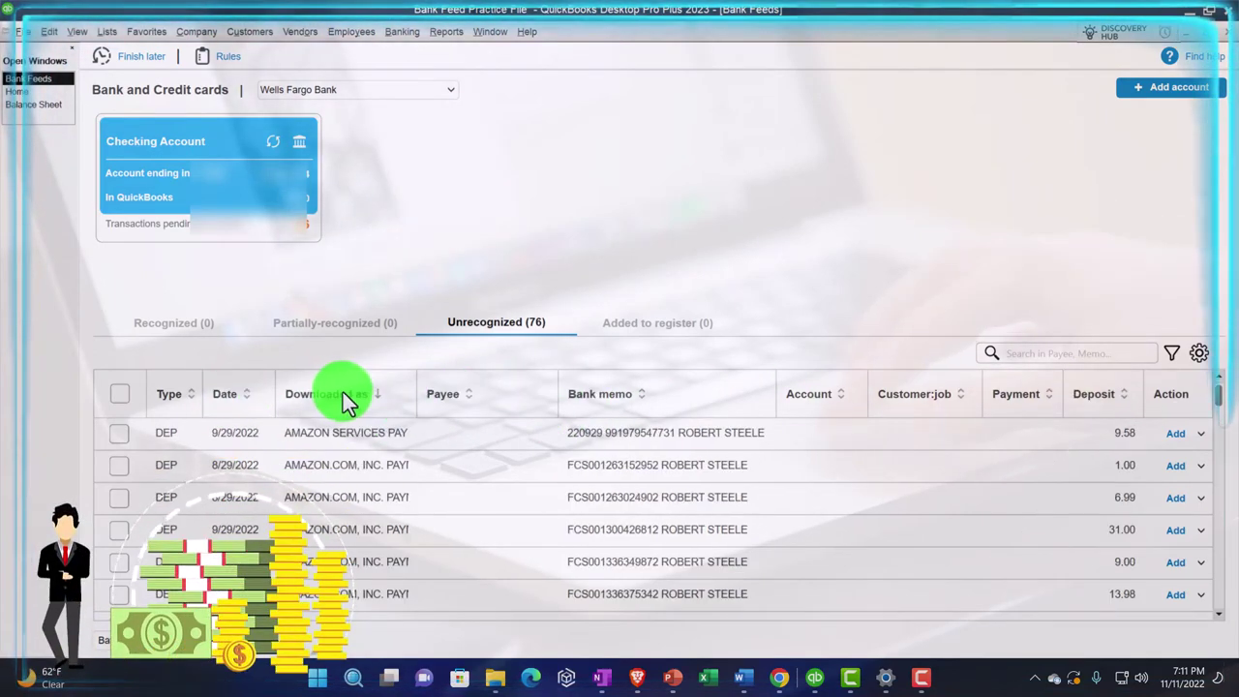
{"action": "left_click", "coordinate": [591, 399]}
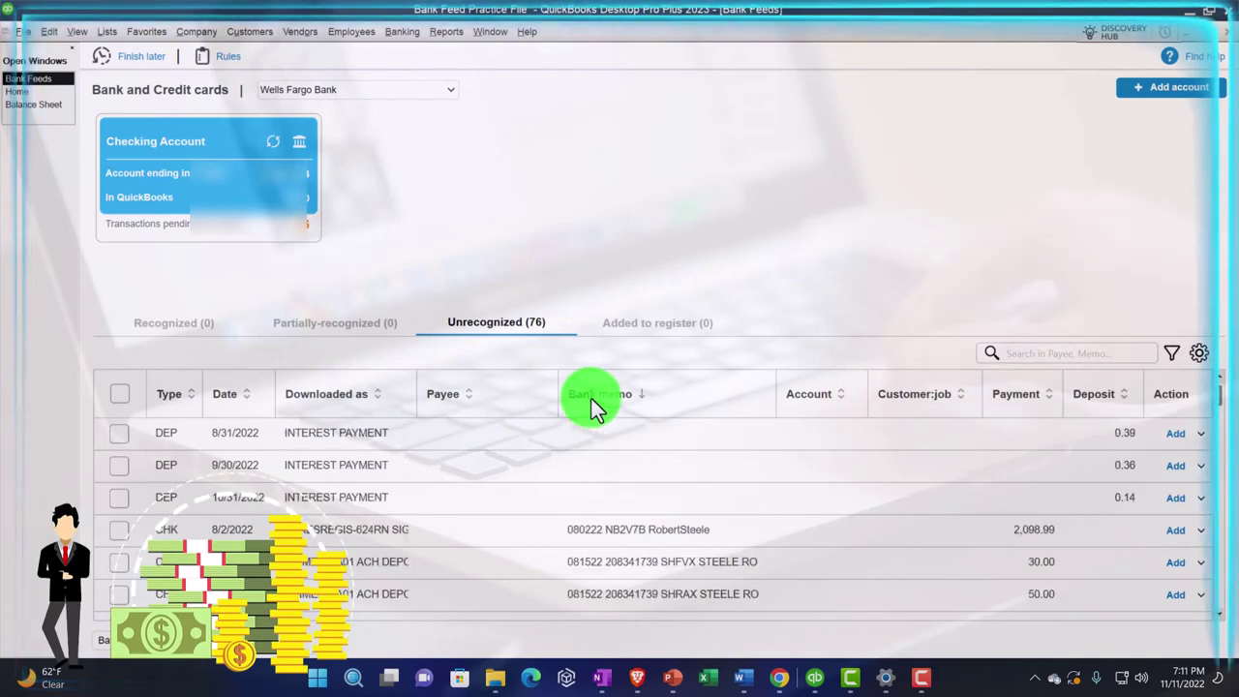
{"action": "left_click", "coordinate": [349, 399]}
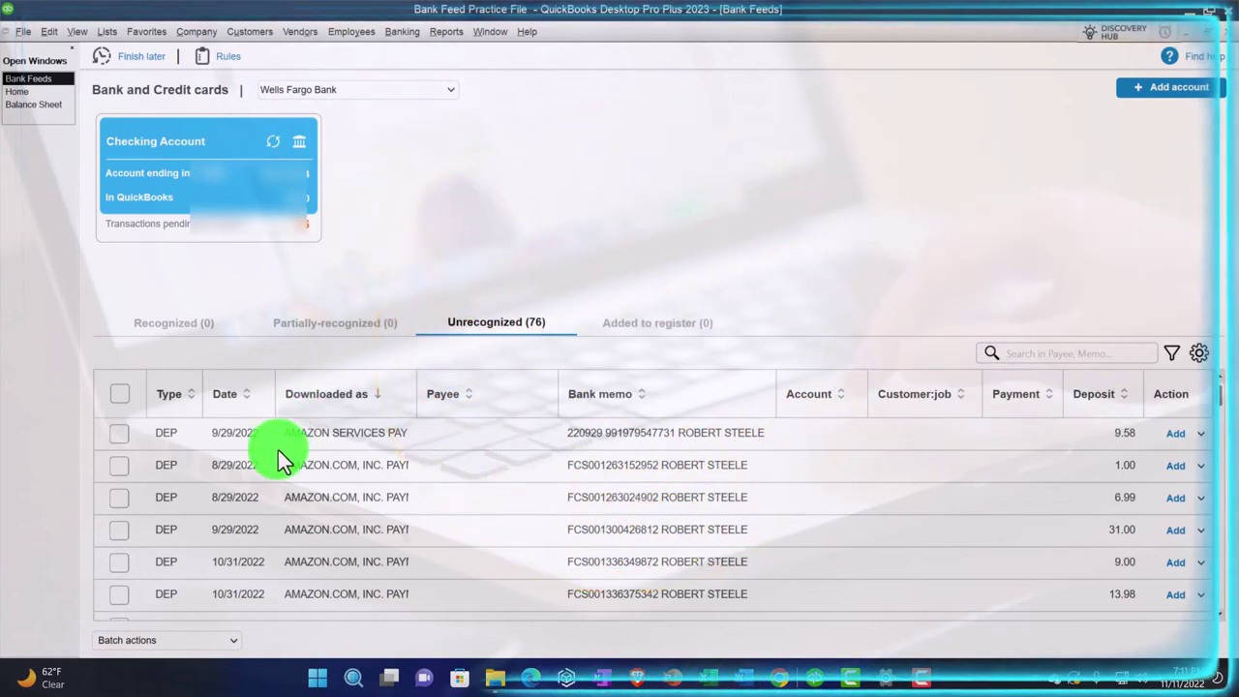
Select all unrecognized transactions, view the available batch actions without applying any, and clear the selection.
{"action": "left_click", "coordinate": [118, 395]}
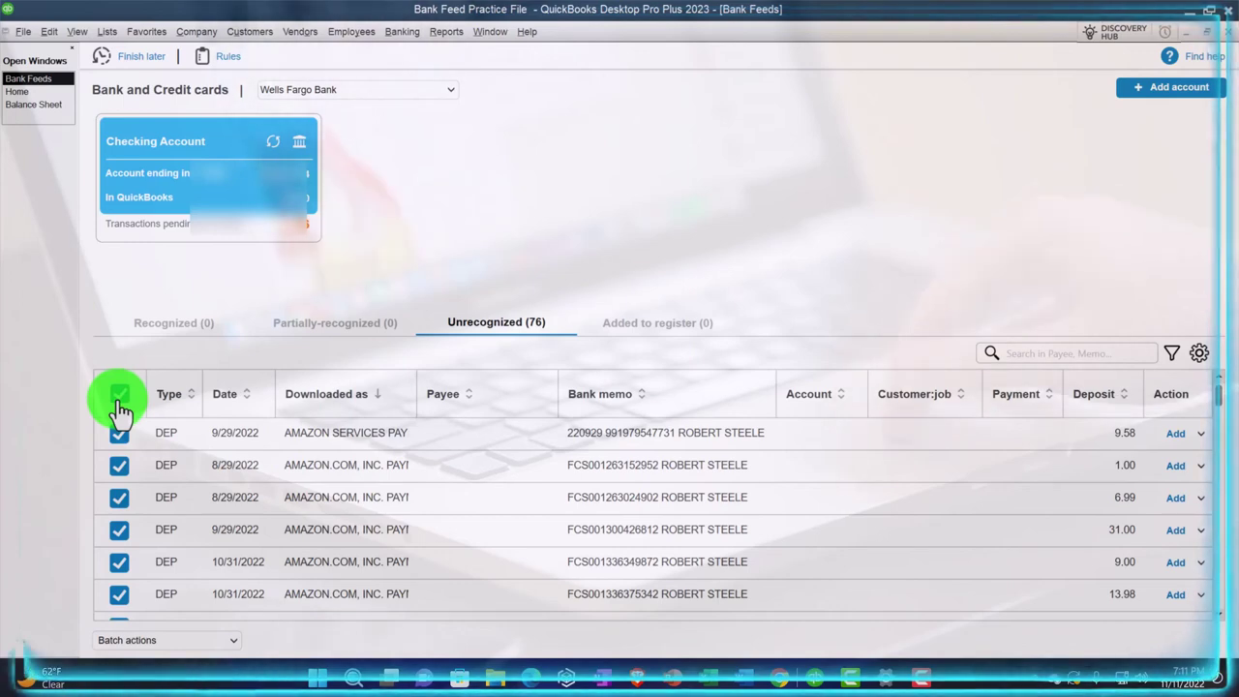
{"action": "left_click", "coordinate": [213, 644]}
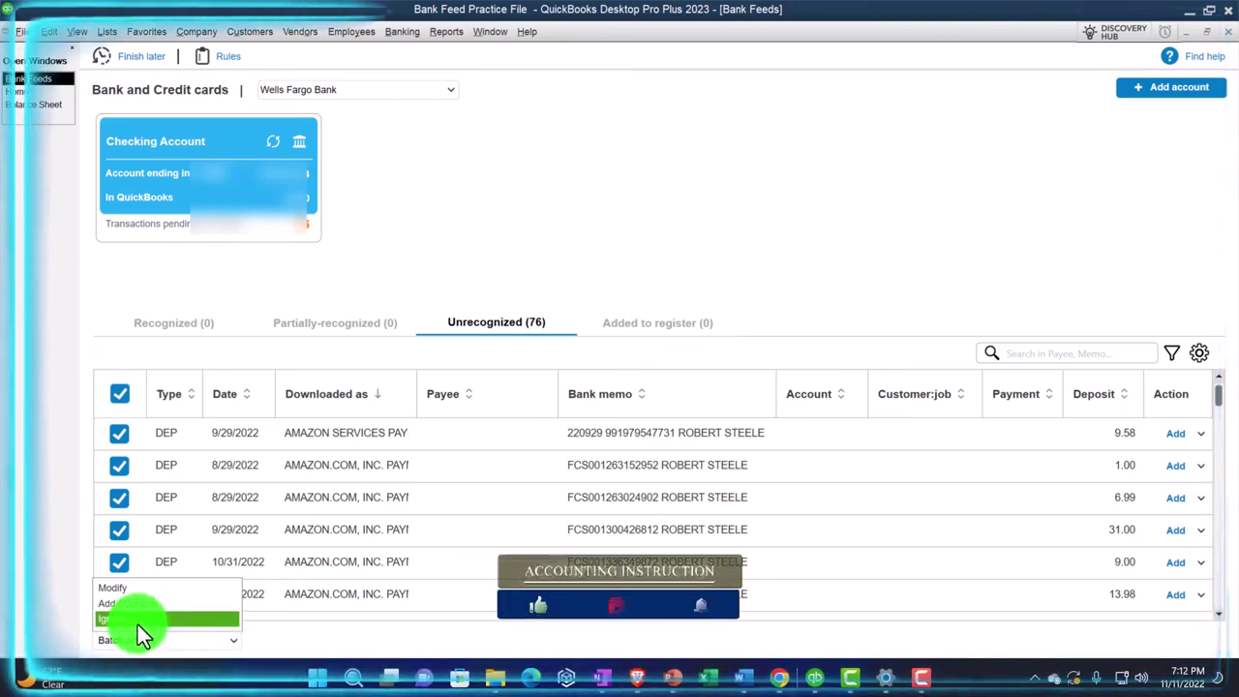
{"action": "left_click", "coordinate": [221, 647]}
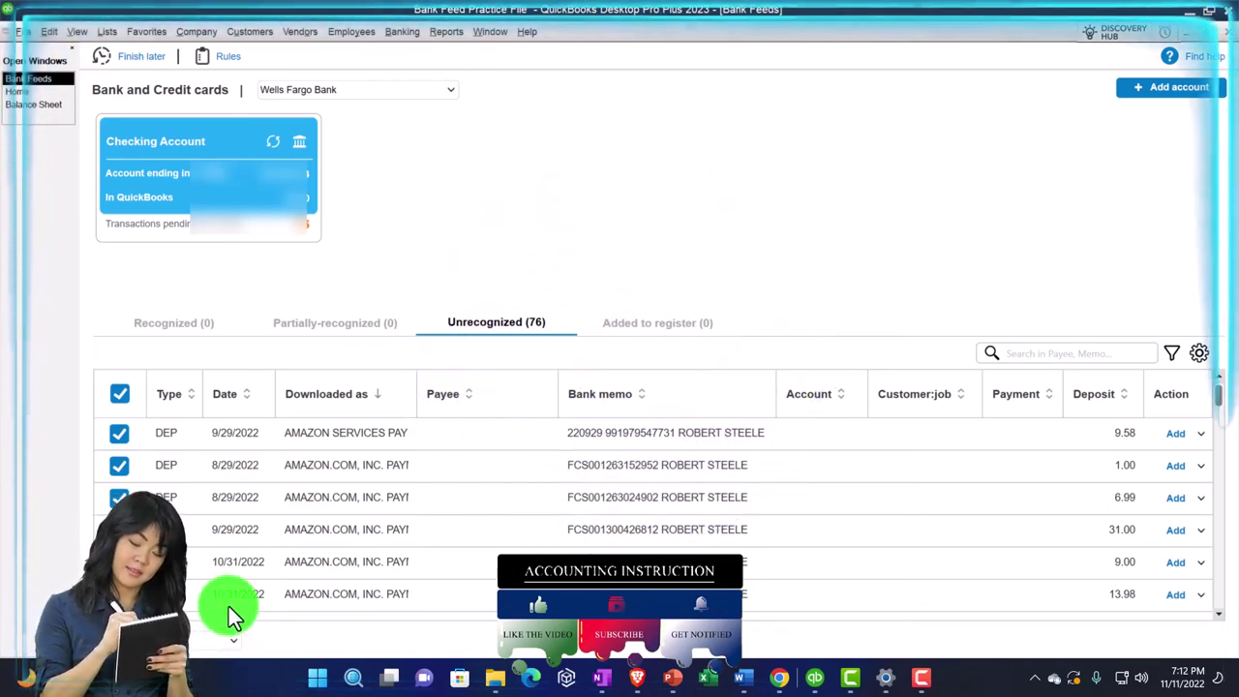
{"action": "left_click", "coordinate": [121, 395]}
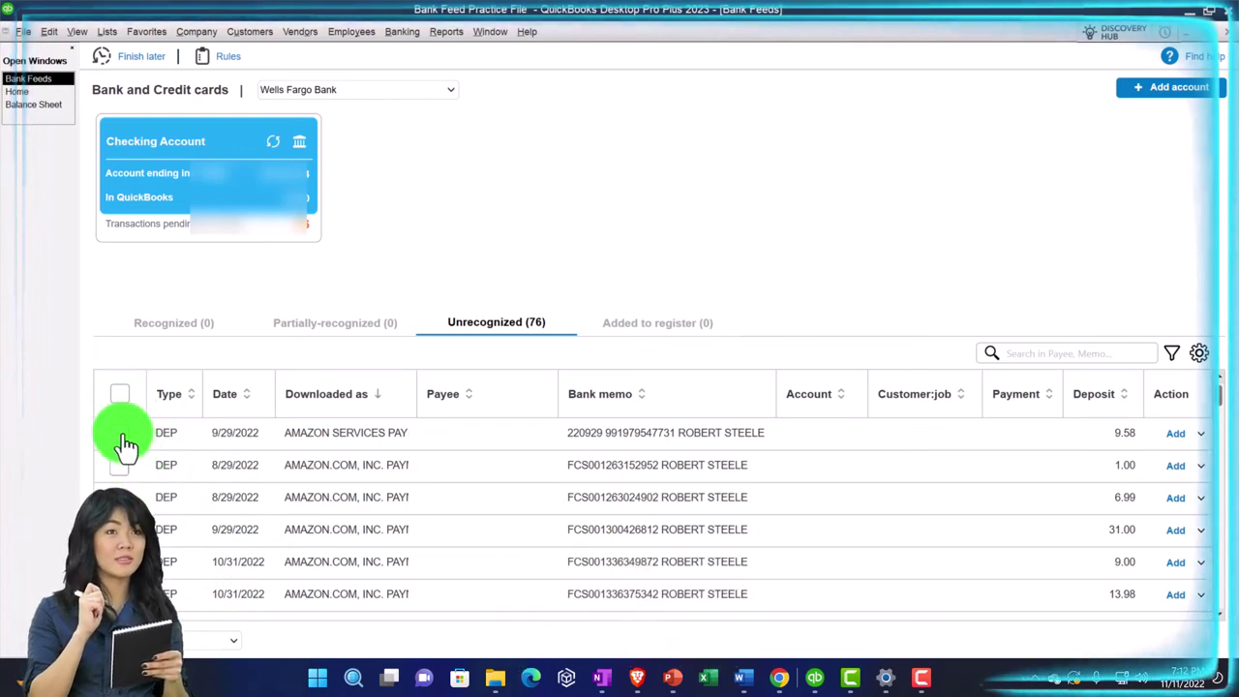
Select individual Amazon deposits at the start of the list, clear the selection, and view the batch actions without applying any.
{"action": "left_click", "coordinate": [120, 435]}
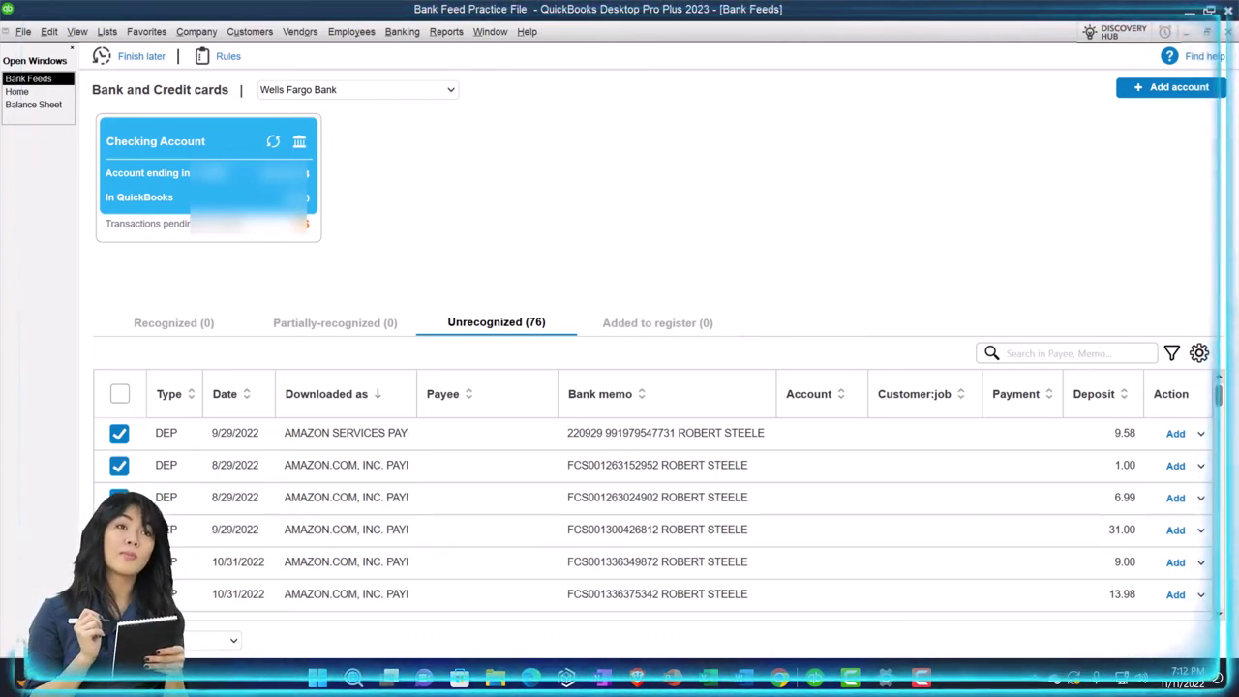
{"action": "left_click", "coordinate": [132, 426]}
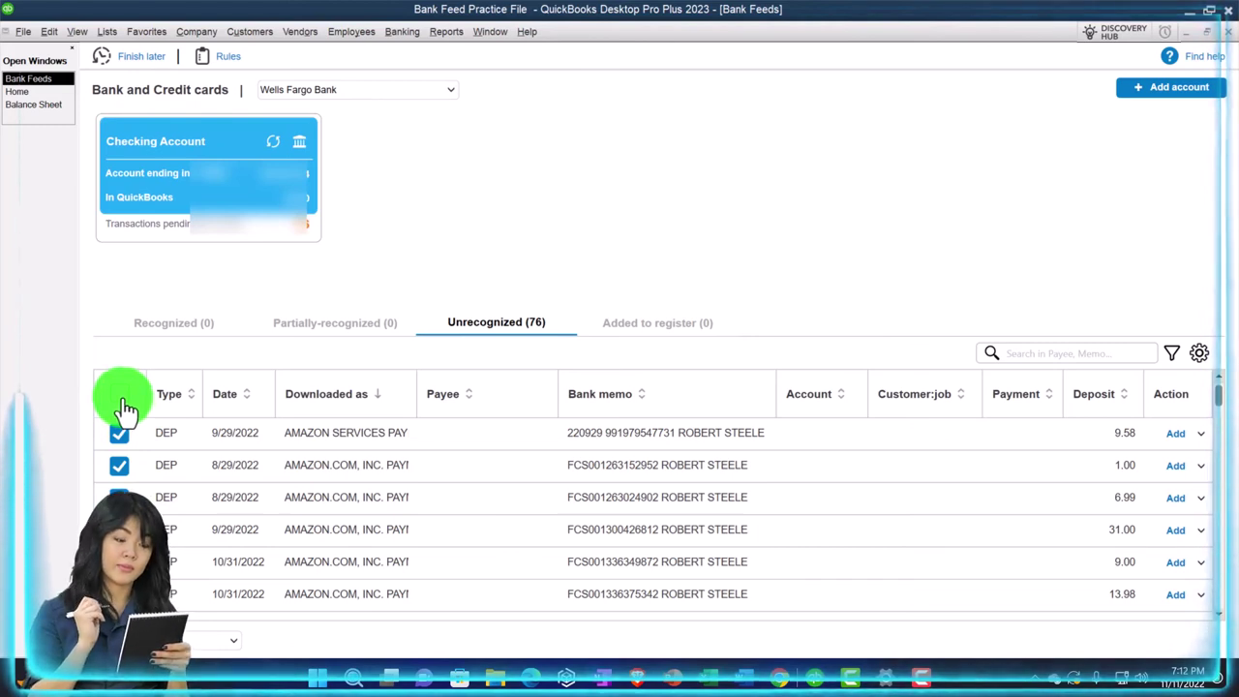
{"action": "left_click", "coordinate": [121, 399]}
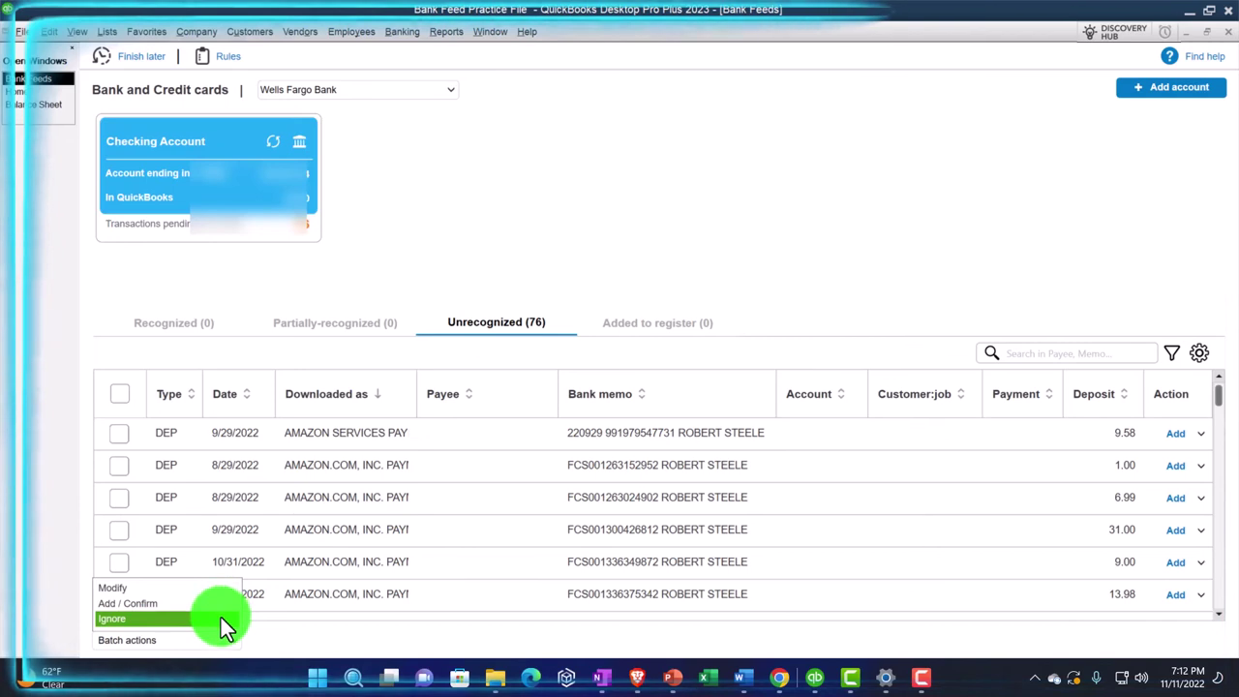
{"action": "left_click", "coordinate": [41, 453]}
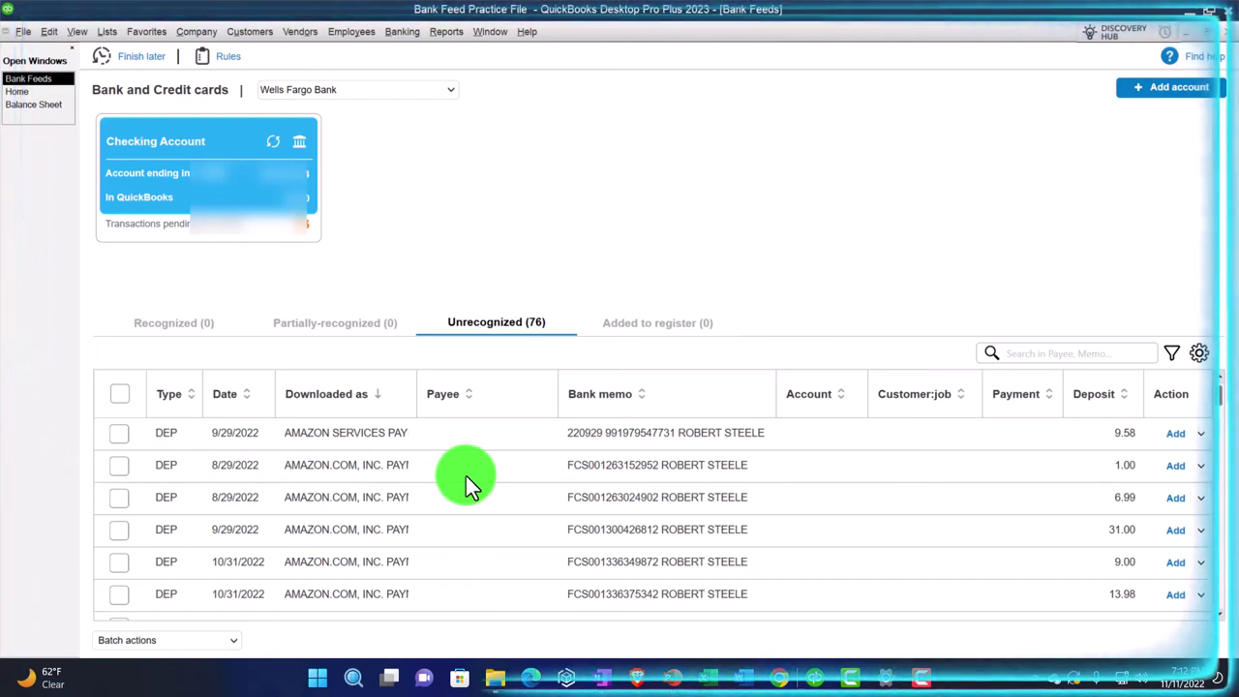
View the Home page and return to the Bank Feeds window.
{"action": "left_click", "coordinate": [32, 92]}
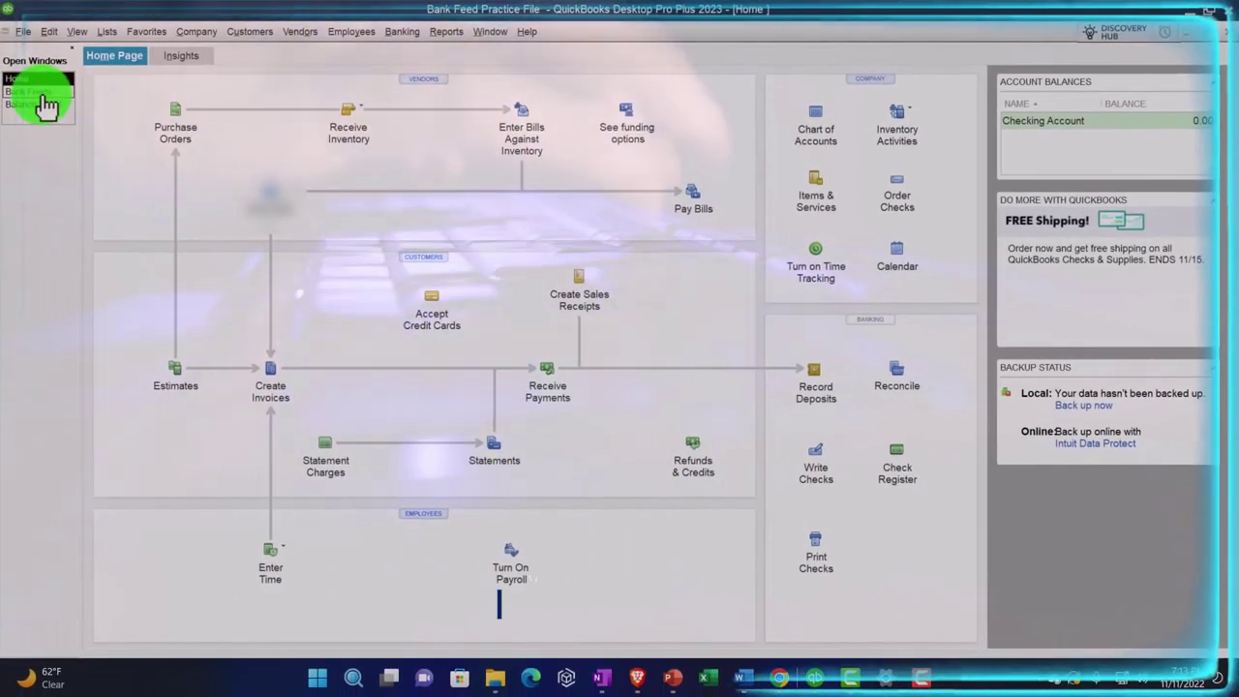
{"action": "left_click", "coordinate": [39, 91]}
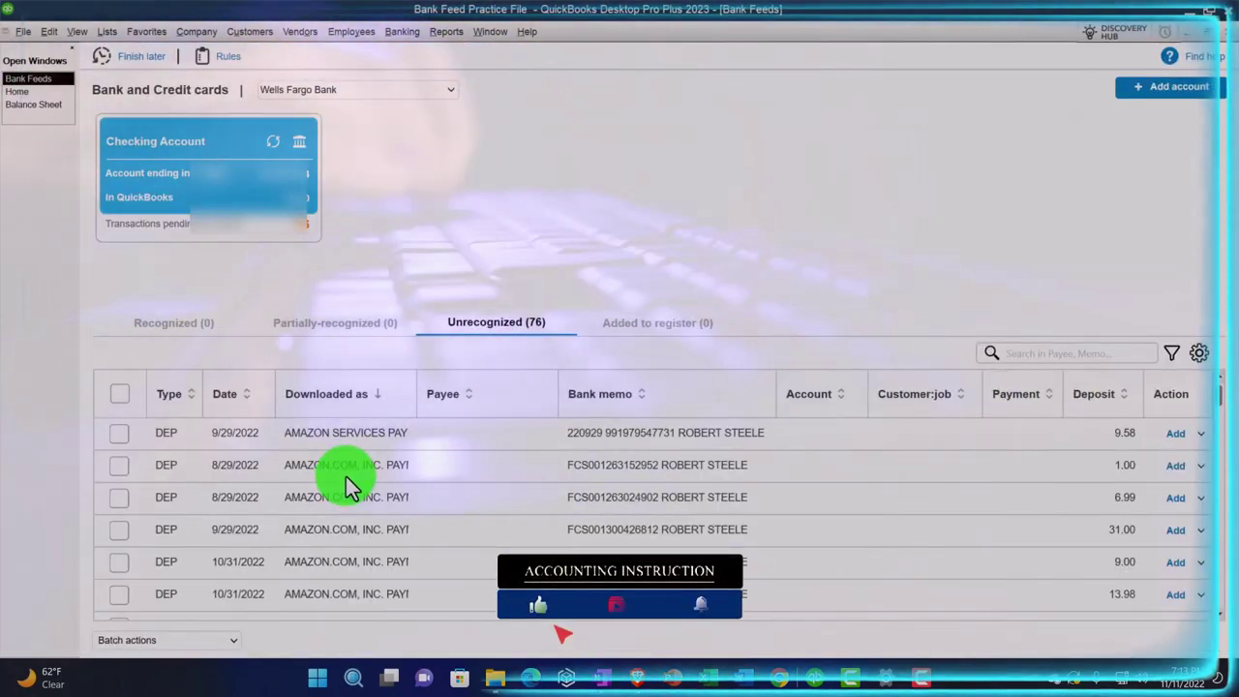